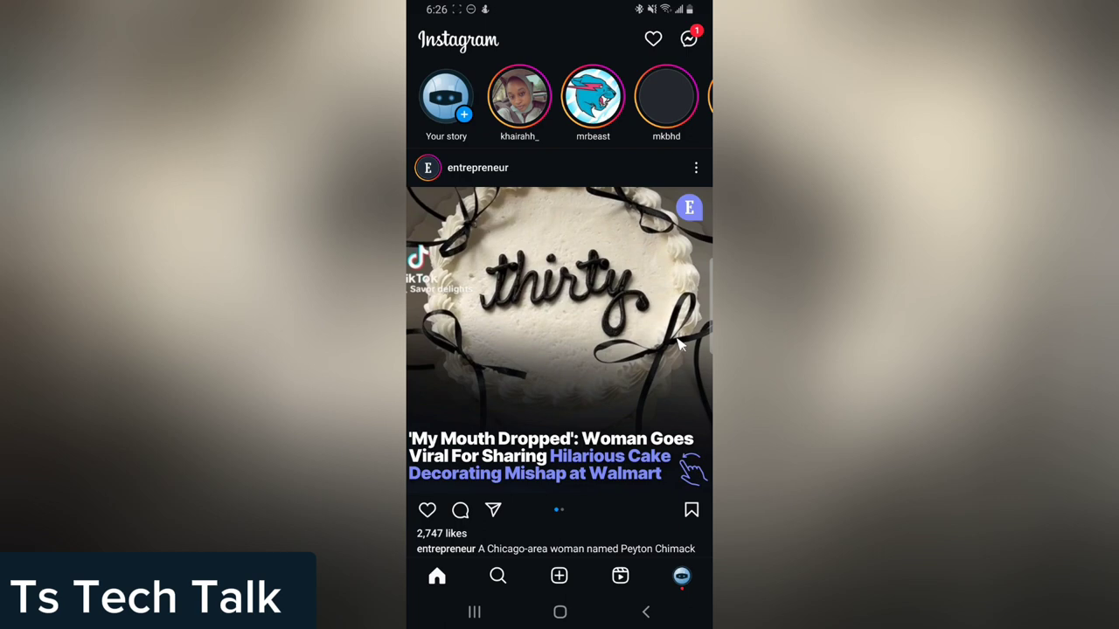
# Switch from the home feed to your own profile with its posts grid and highlights
pyautogui.click(682, 576)
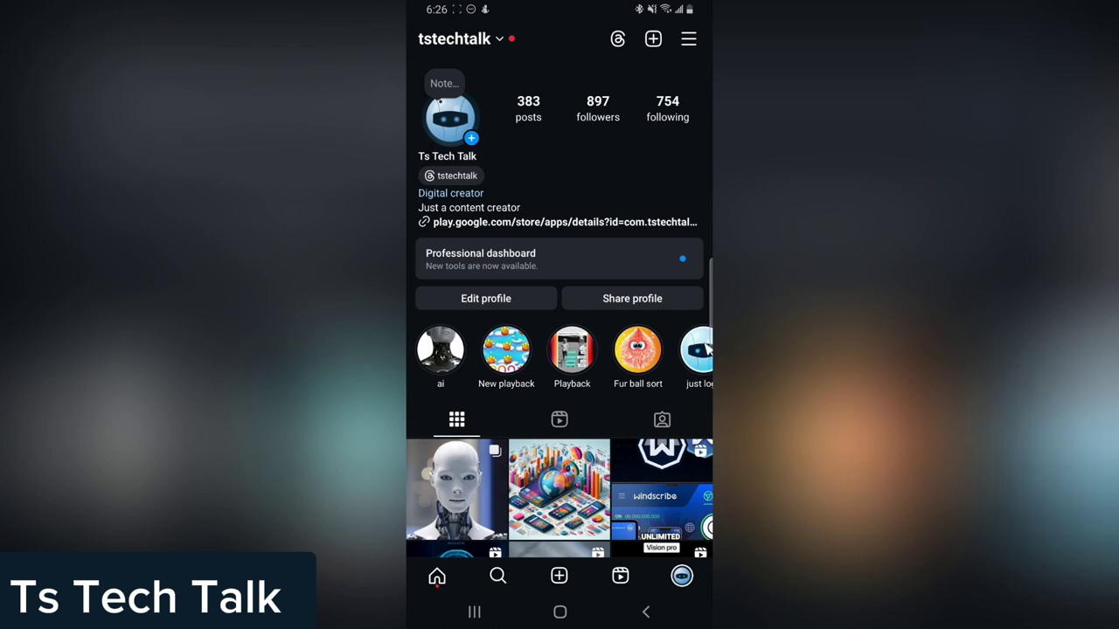
# Browse the story highlights row to the end and start a New highlight
pyautogui.moveTo(581, 349); pyautogui.dragTo(463, 316)
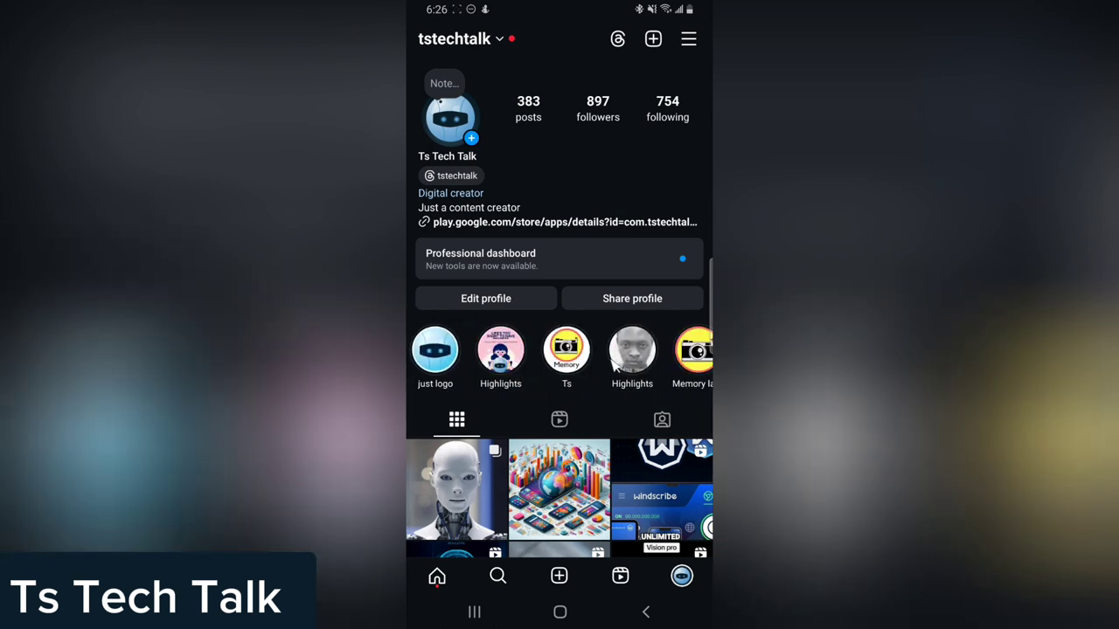
pyautogui.moveTo(616, 362); pyautogui.dragTo(428, 358)
pyautogui.moveTo(607, 360); pyautogui.dragTo(690, 376)
pyautogui.moveTo(516, 378); pyautogui.dragTo(690, 376)
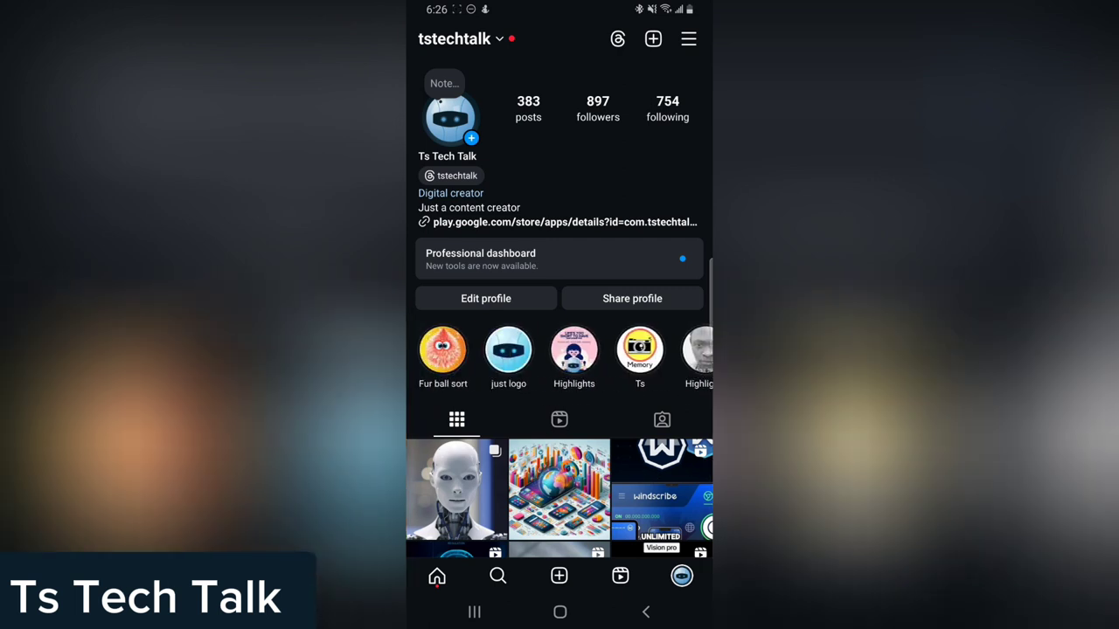
pyautogui.moveTo(443, 376); pyautogui.dragTo(610, 385)
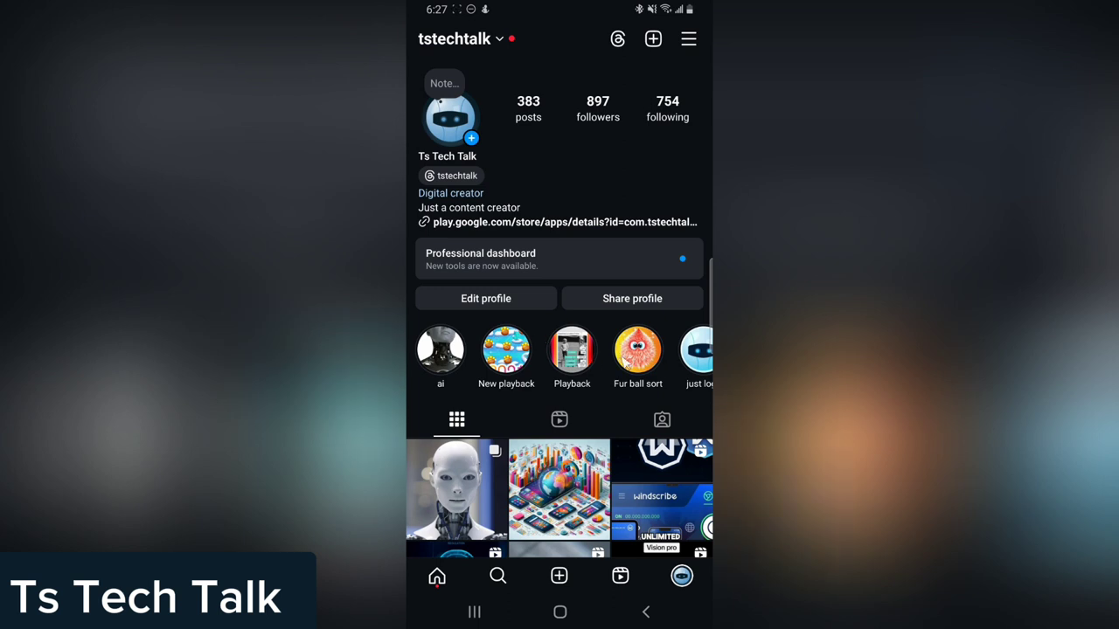
pyautogui.moveTo(657, 371); pyautogui.dragTo(490, 367)
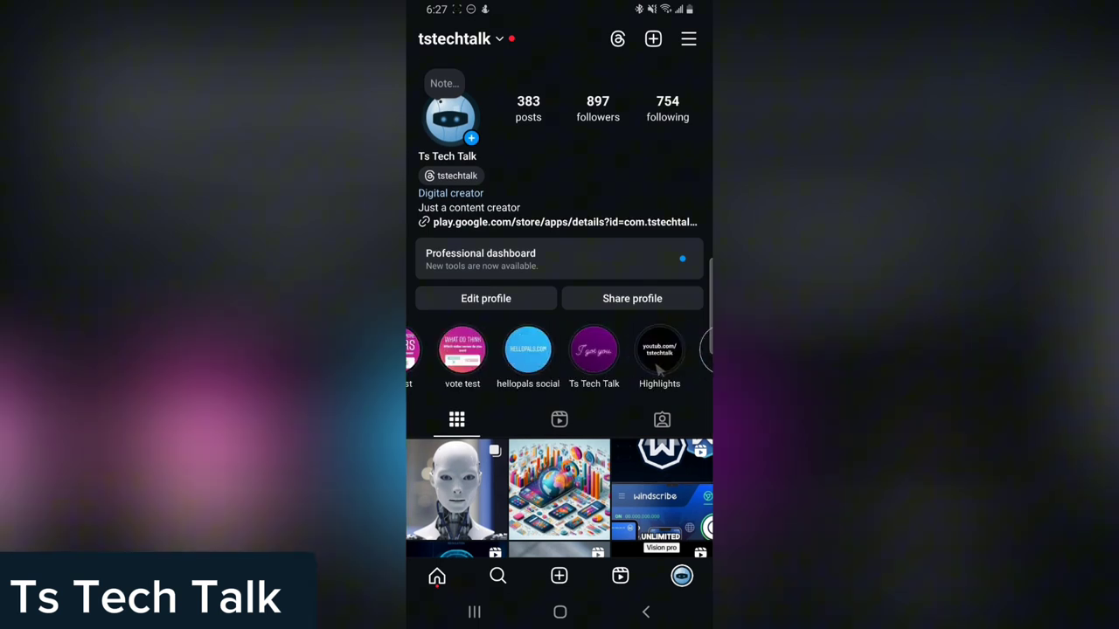
pyautogui.click(677, 348)
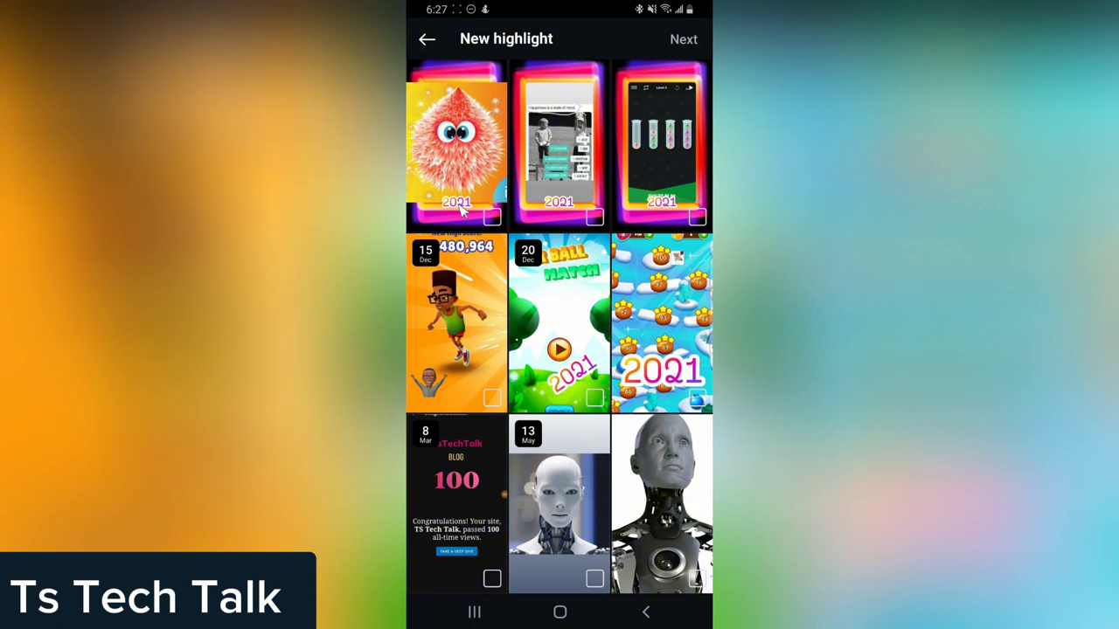
# Leave New highlight without saving and open Settings and activity from the profile menu
pyautogui.click(426, 38)
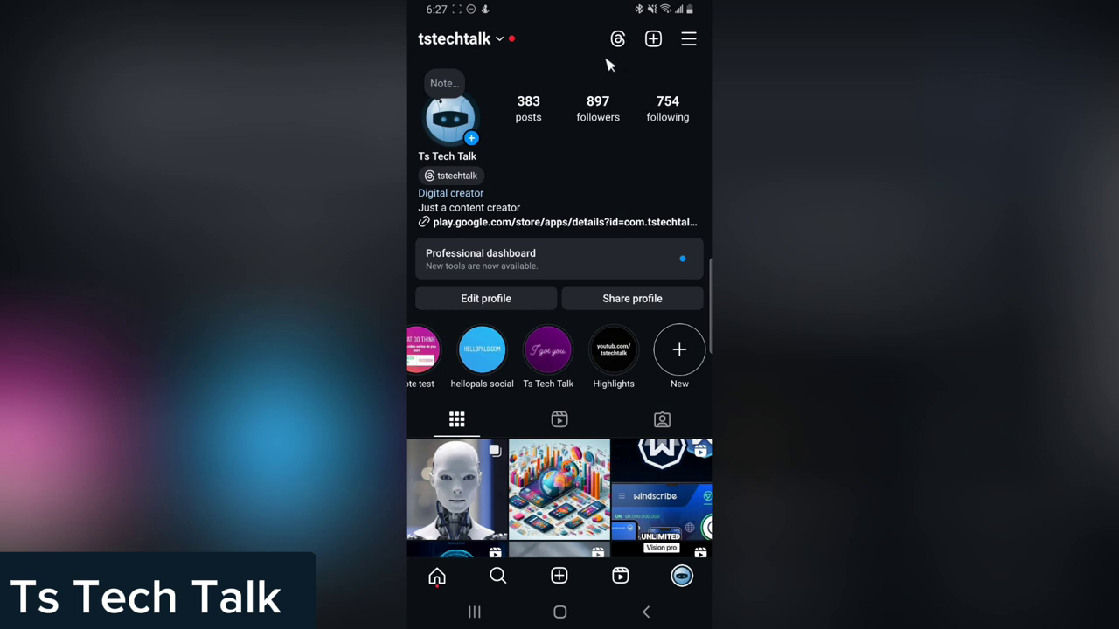
pyautogui.click(689, 42)
# Go into Archiving and downloading from the Settings and activity list
pyautogui.scroll(-15, 627, 174)
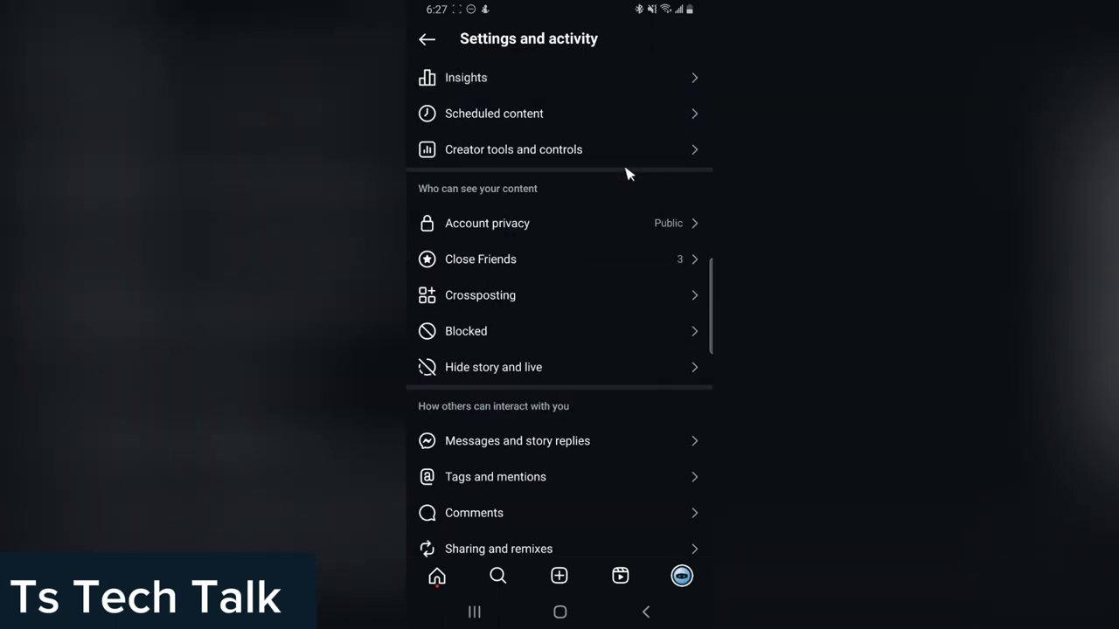
pyautogui.scroll(3, 617, 158)
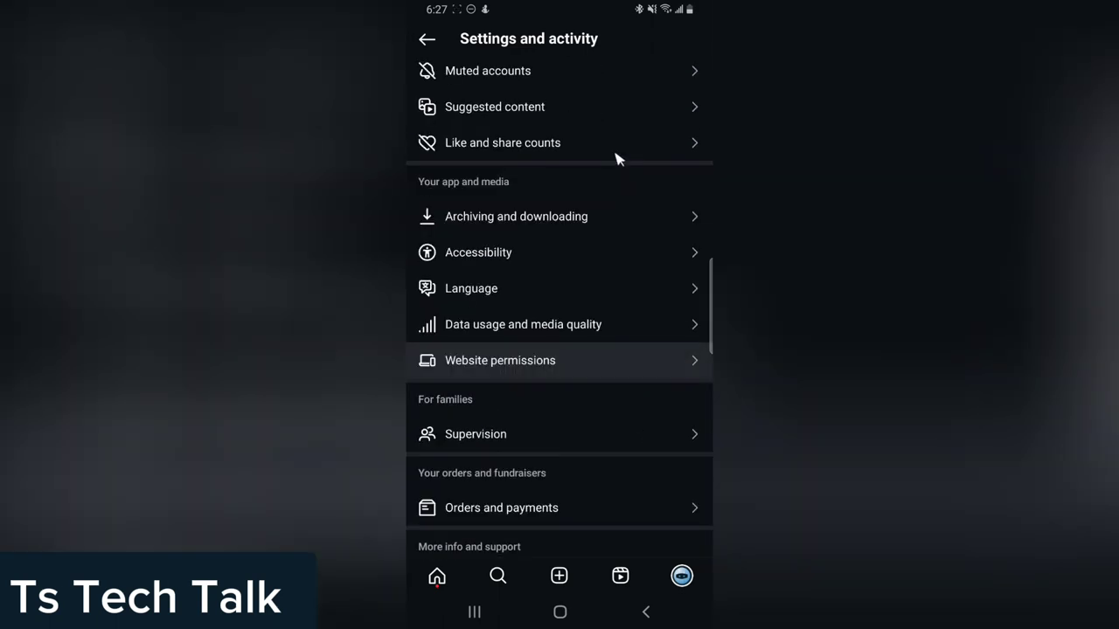
pyautogui.click(577, 220)
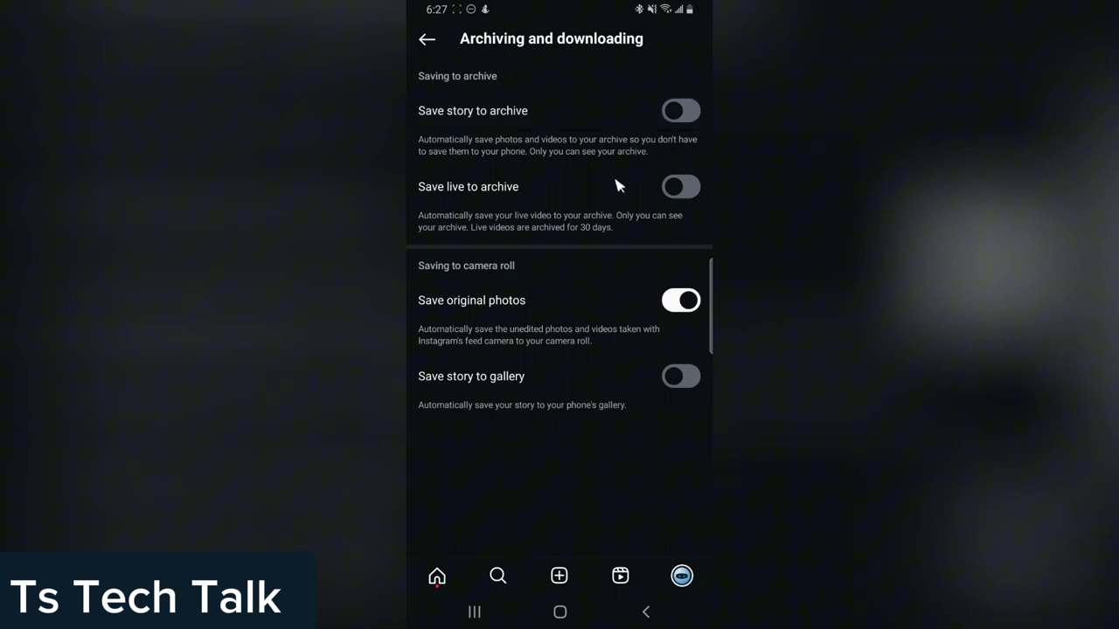
# Switch on Save story to archive, then return to the profile page
pyautogui.moveTo(710, 98)
pyautogui.mouseDown()
pyautogui.moveTo(671, 89)
pyautogui.moveTo(629, 121)
pyautogui.moveTo(689, 140)
pyautogui.moveTo(708, 114)
pyautogui.mouseUp()
pyautogui.click(450, 125)
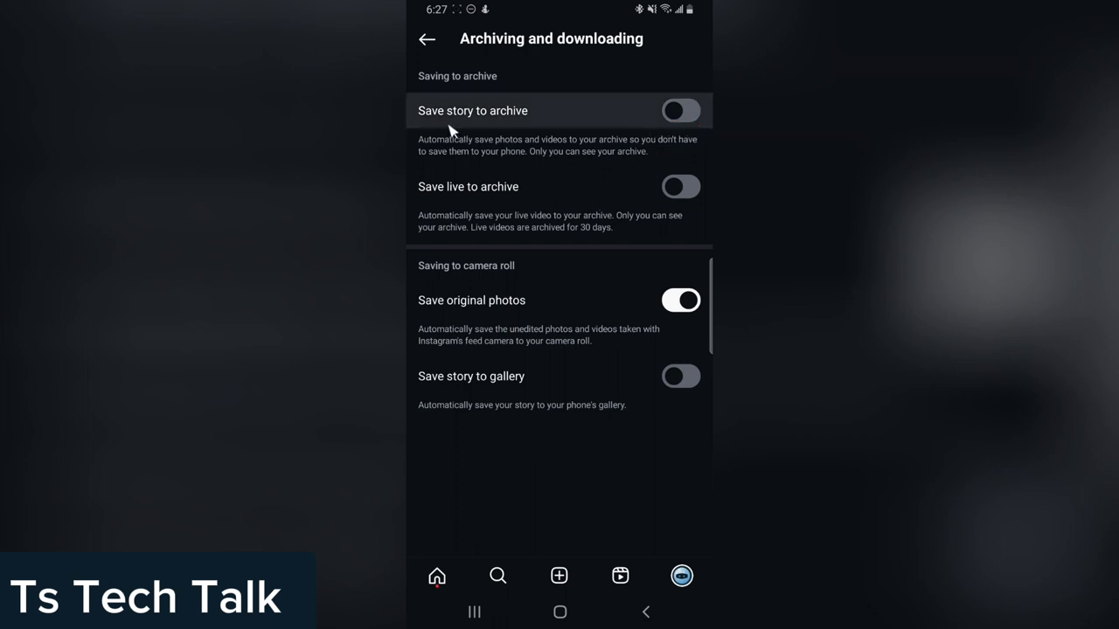
pyautogui.click(691, 114)
pyautogui.click(499, 188)
pyautogui.click(481, 190)
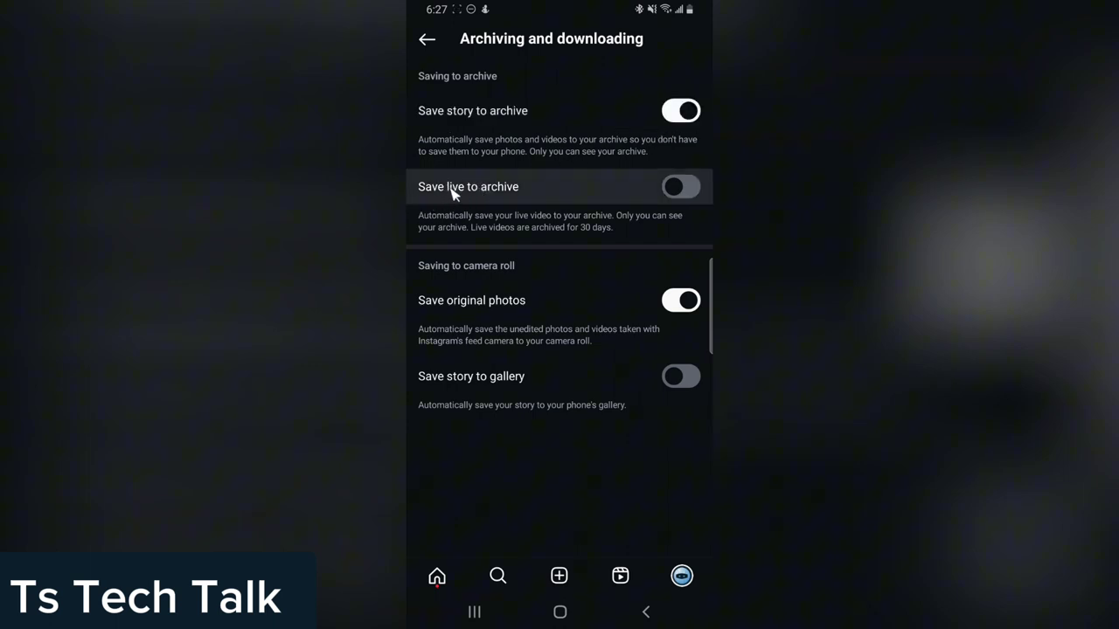
pyautogui.click(701, 208)
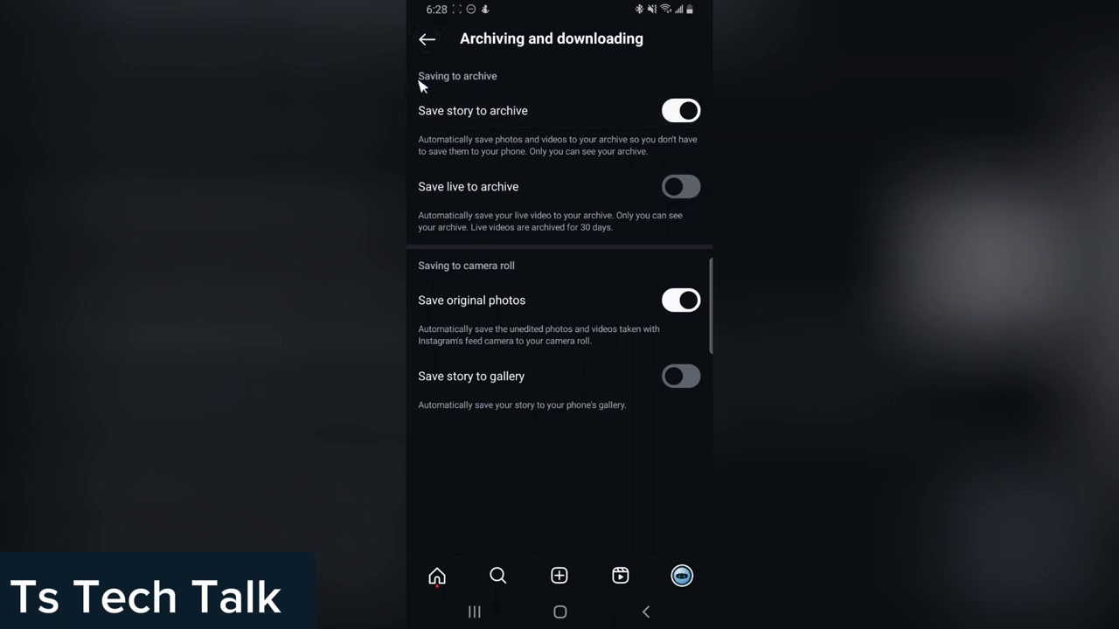
pyautogui.click(435, 46)
pyautogui.click(425, 39)
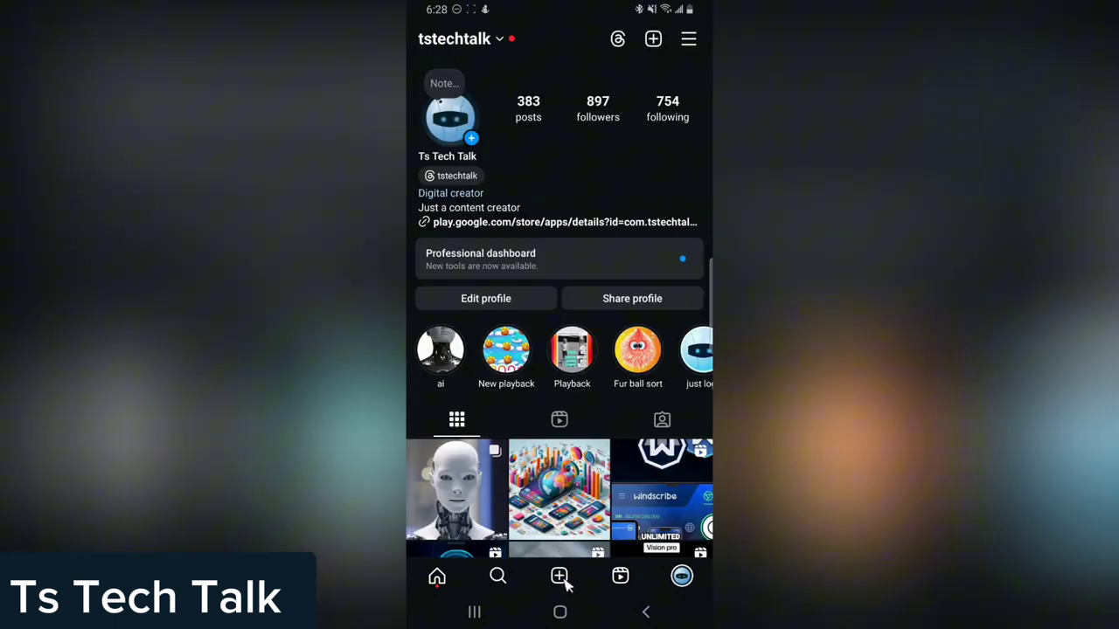
# Start new content, switch to STORY mode, and bring up the phone gallery
pyautogui.click(560, 576)
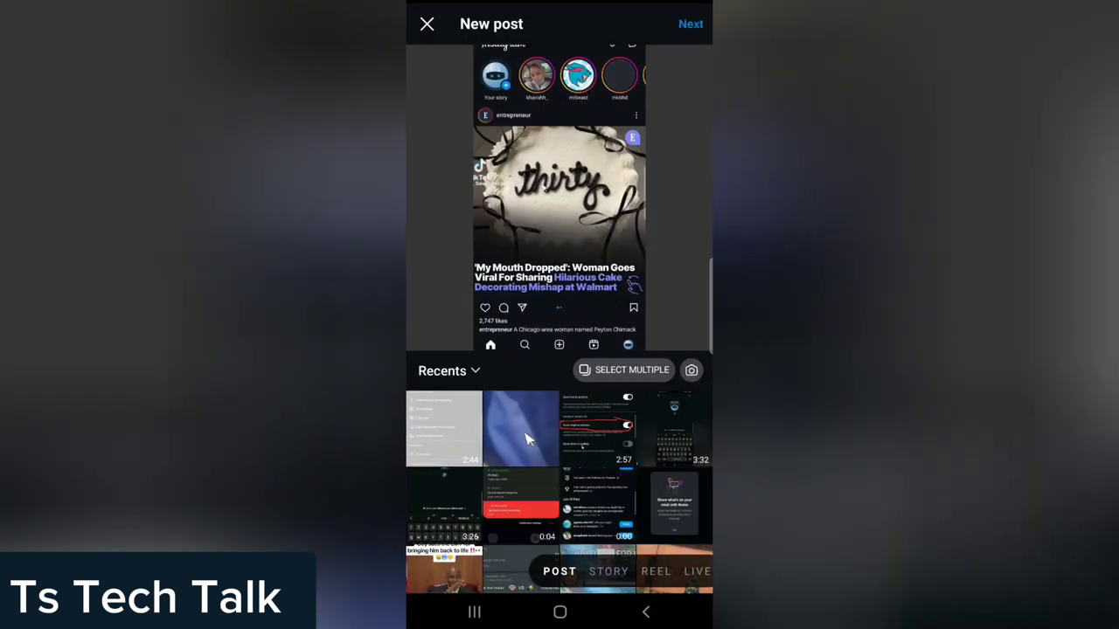
pyautogui.click(527, 440)
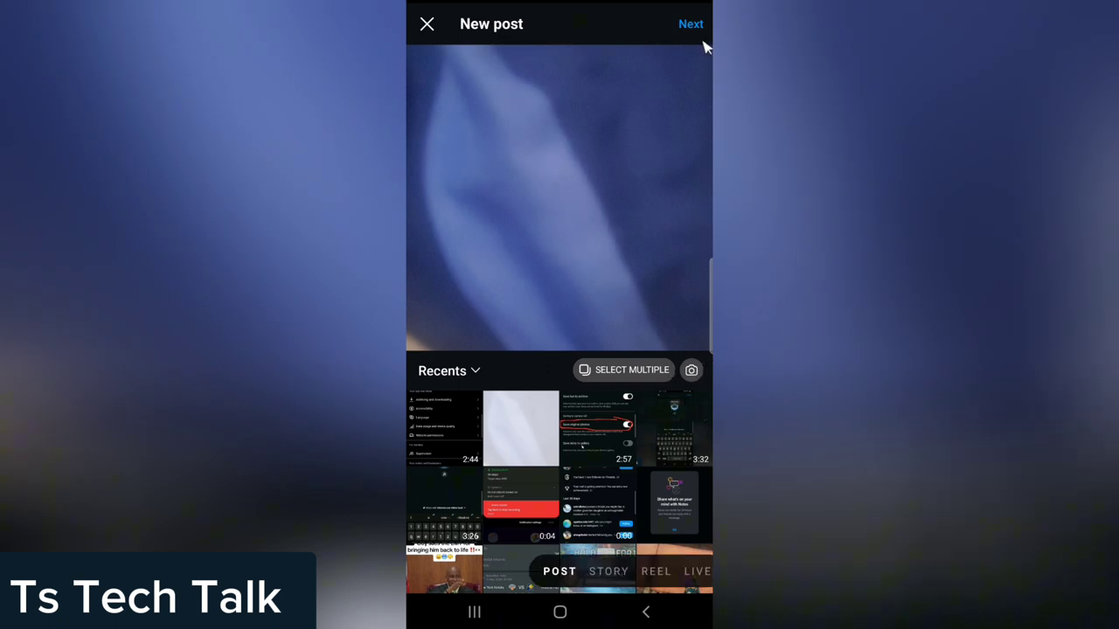
pyautogui.click(607, 572)
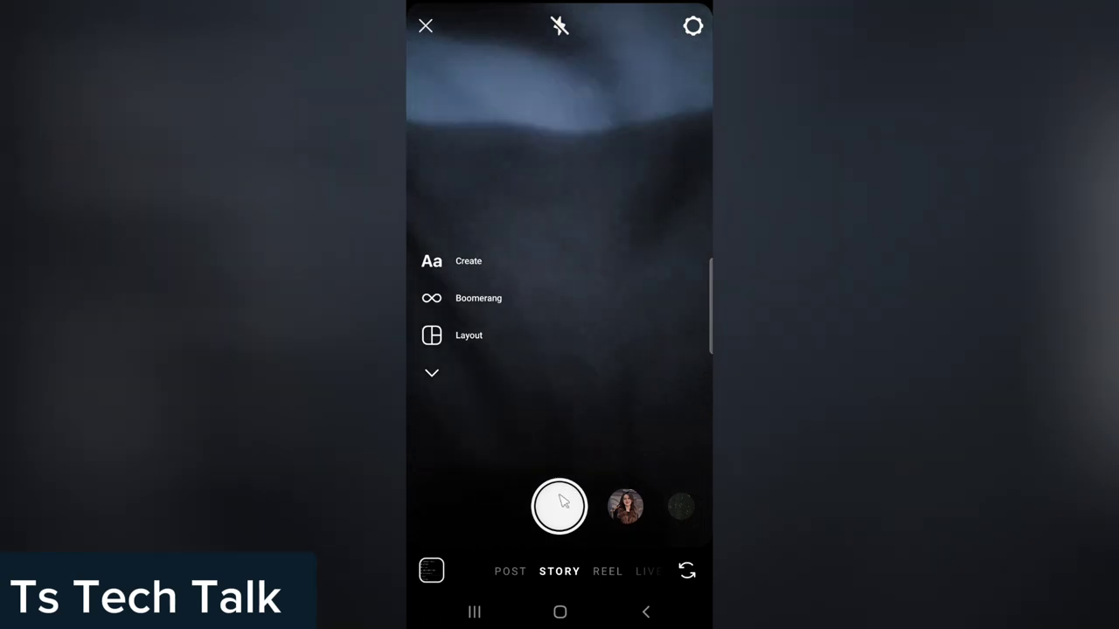
pyautogui.click(431, 571)
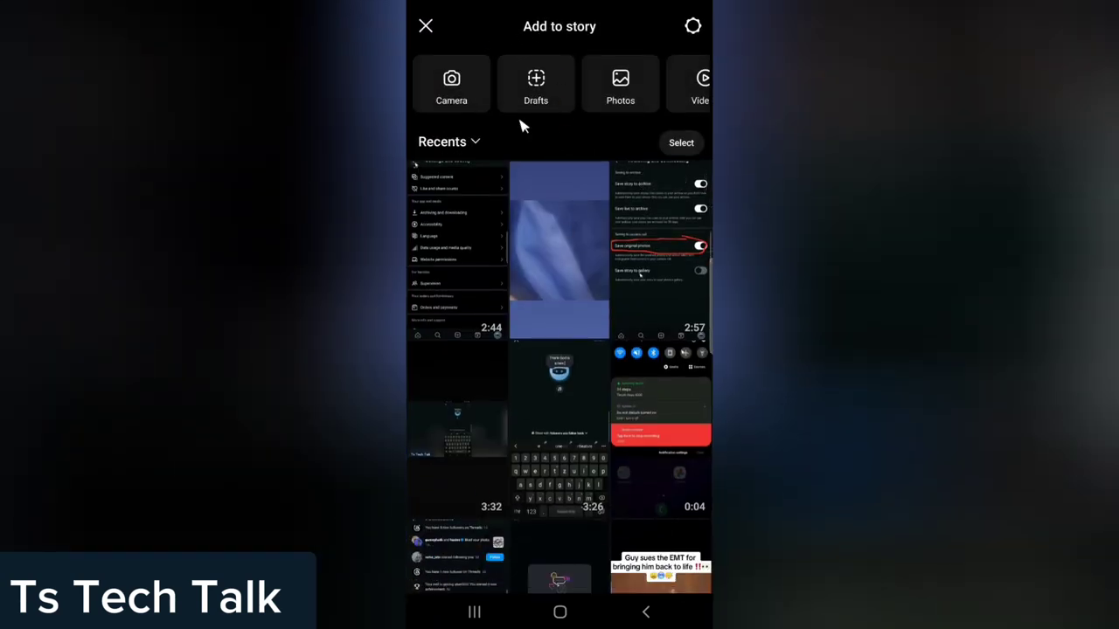
# Use the Notes screenshot from the gallery as the story and continue to sharing
pyautogui.scroll(-5, 586, 413)
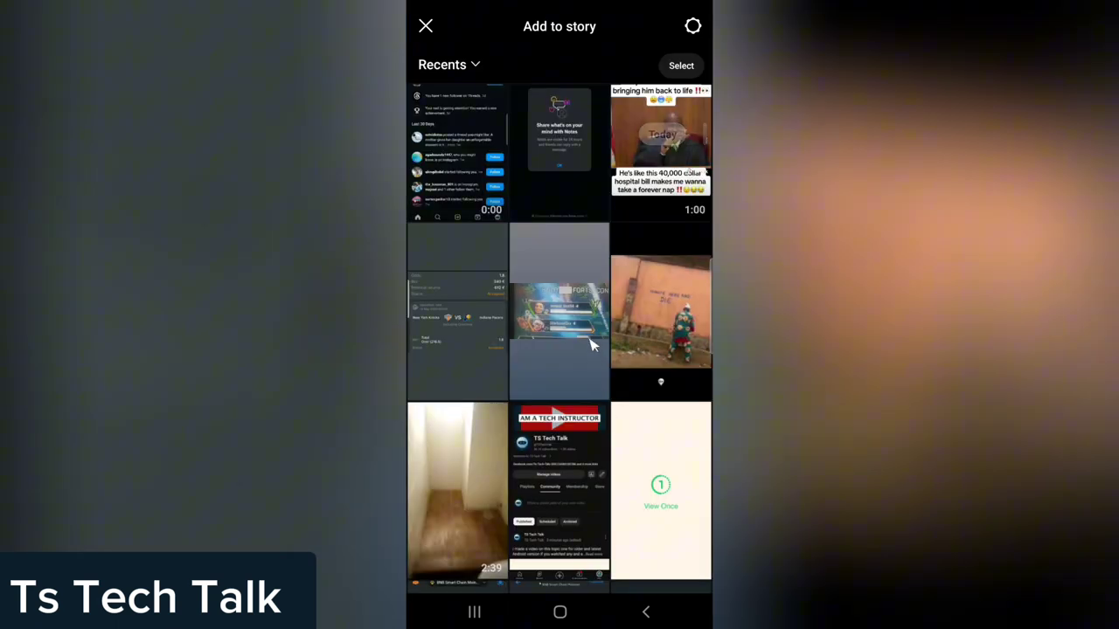
pyautogui.click(550, 125)
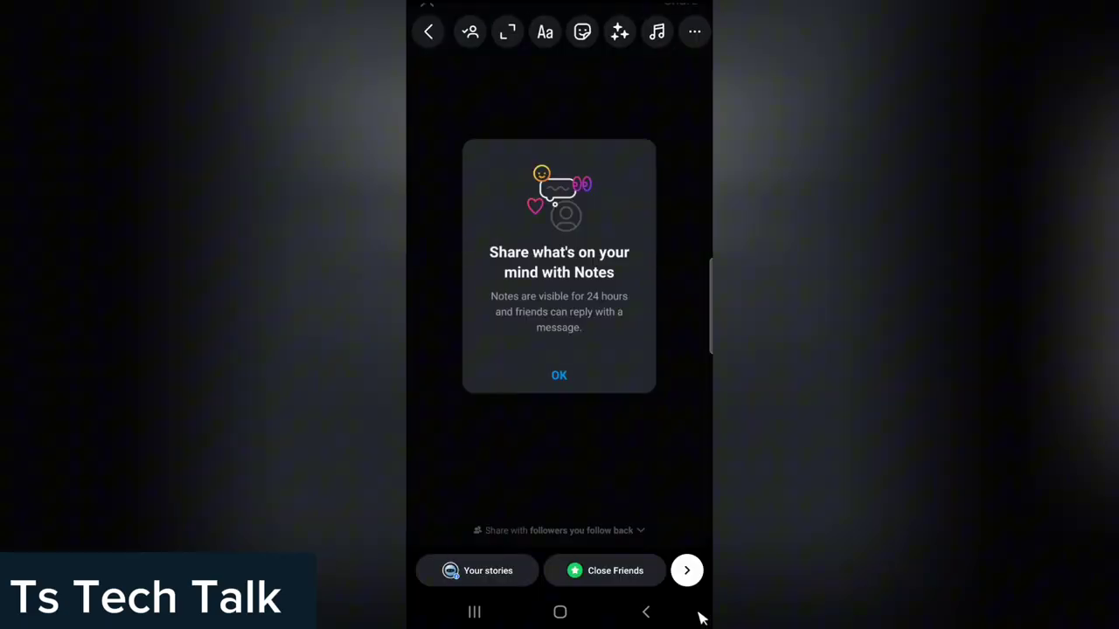
pyautogui.click(687, 570)
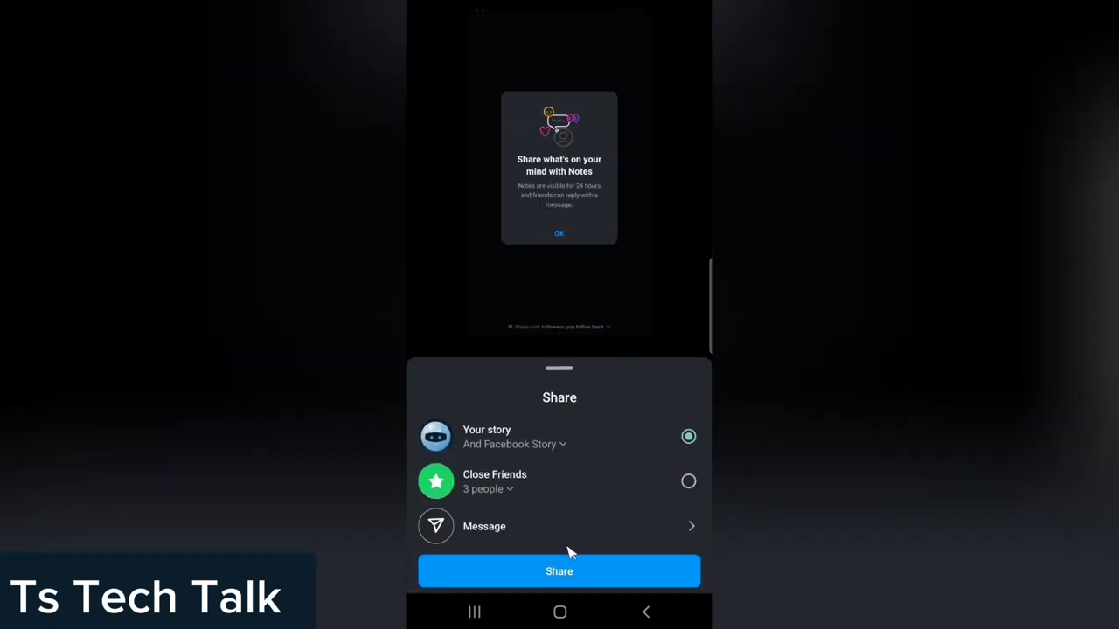
# Share the Notes story to Your story and add it to a new highlight named t
pyautogui.click(538, 574)
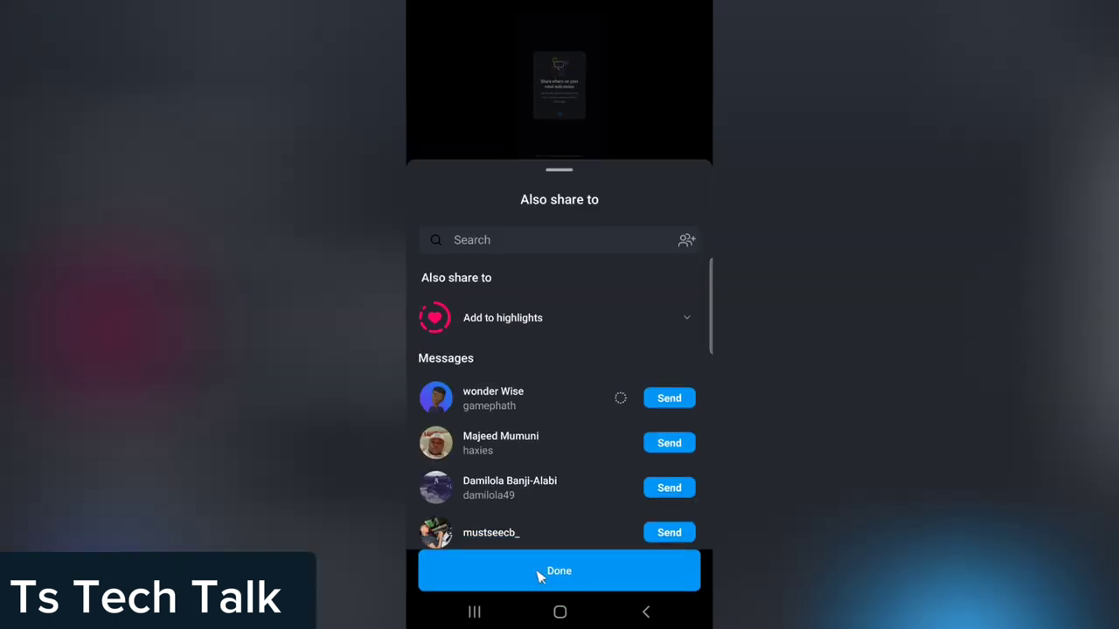
pyautogui.click(503, 320)
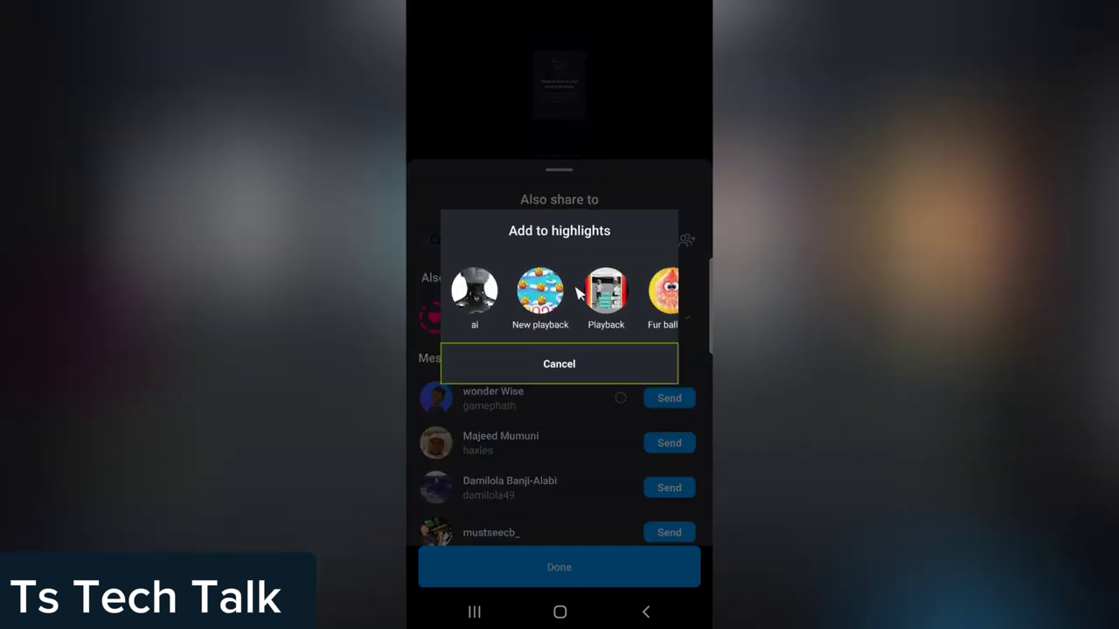
pyautogui.moveTo(598, 293); pyautogui.dragTo(412, 288)
pyautogui.moveTo(664, 293); pyautogui.dragTo(411, 250)
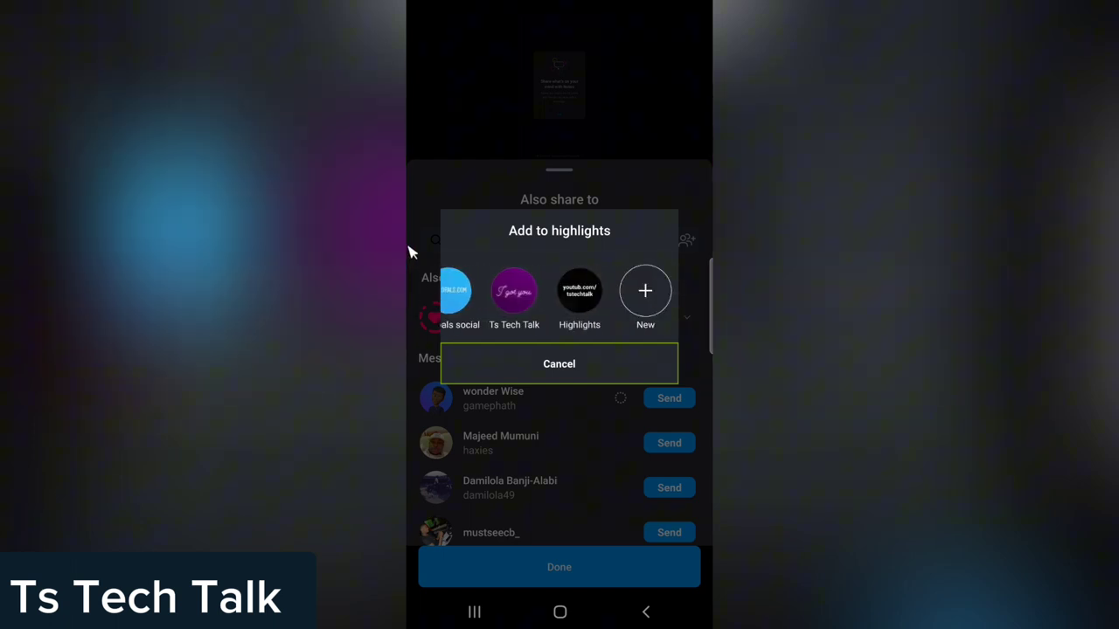
pyautogui.click(661, 302)
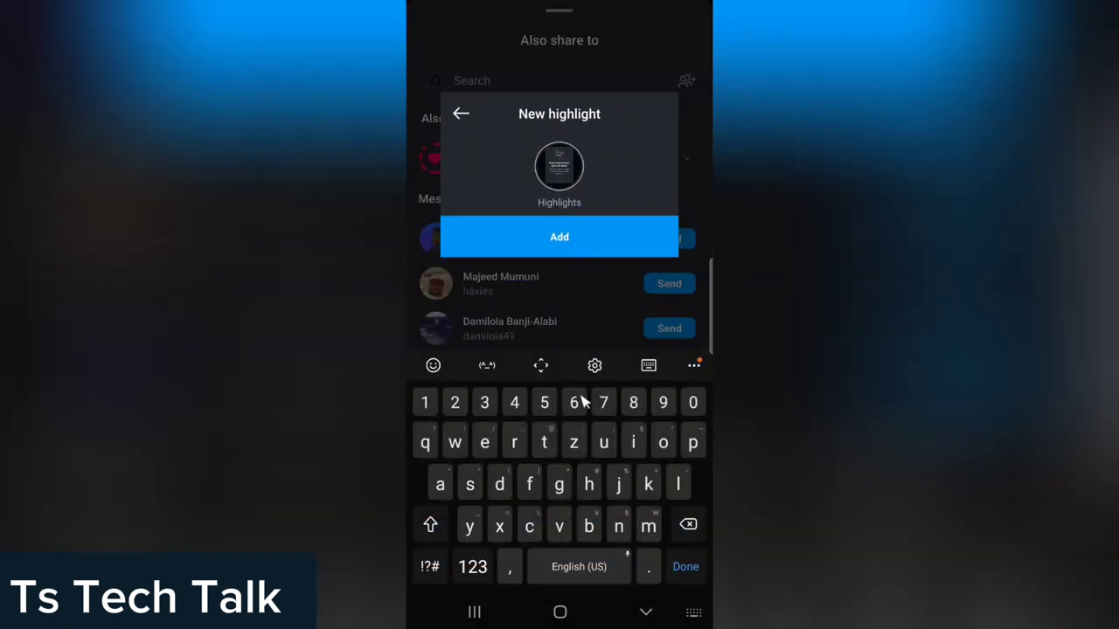
pyautogui.click(543, 443)
pyautogui.click(598, 249)
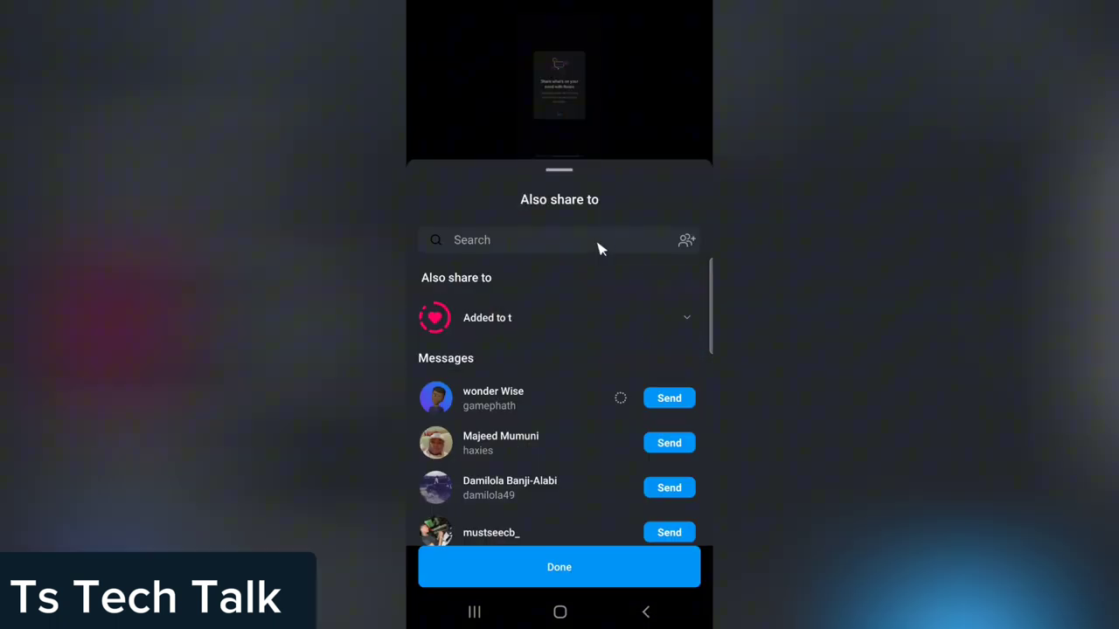
pyautogui.click(565, 581)
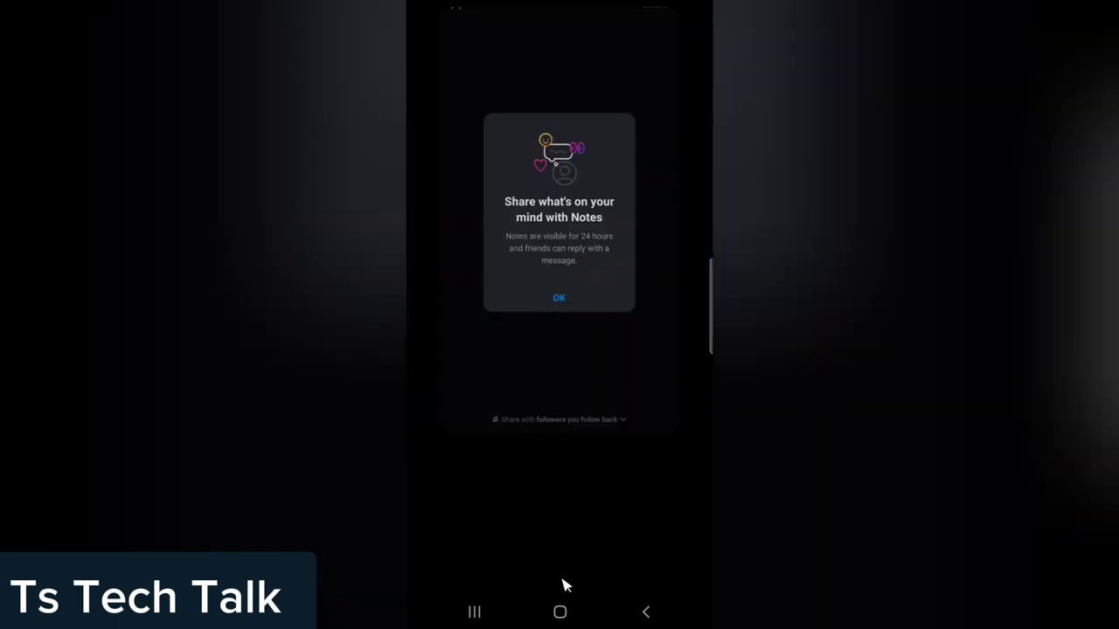
# Dismiss the Notes popup and pick the Quotes not available screenshot for a new story
pyautogui.click(559, 374)
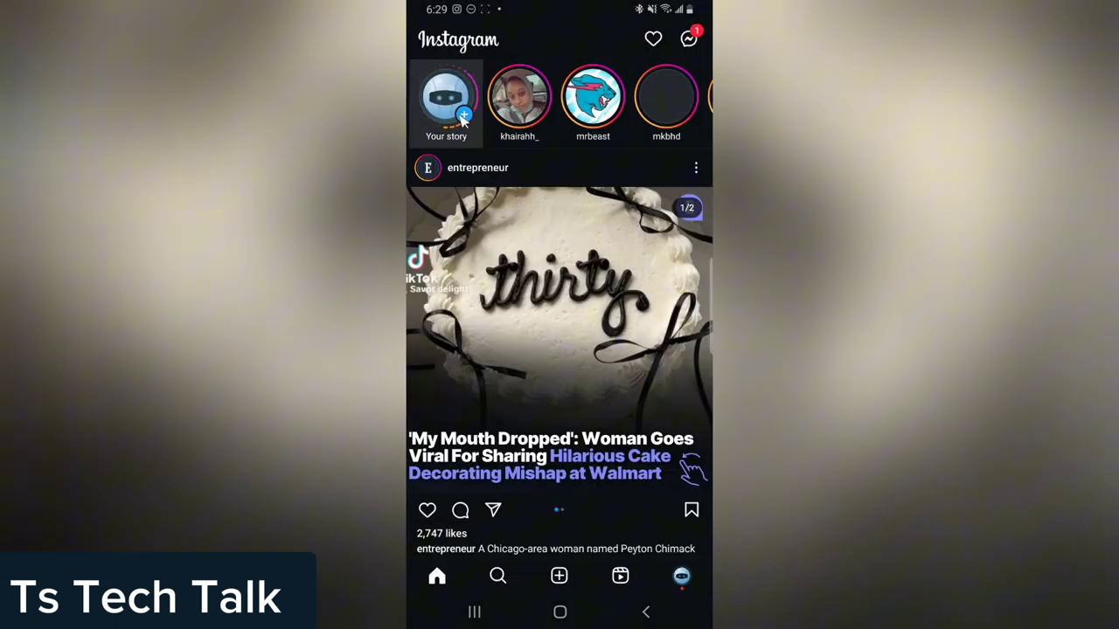
pyautogui.click(464, 120)
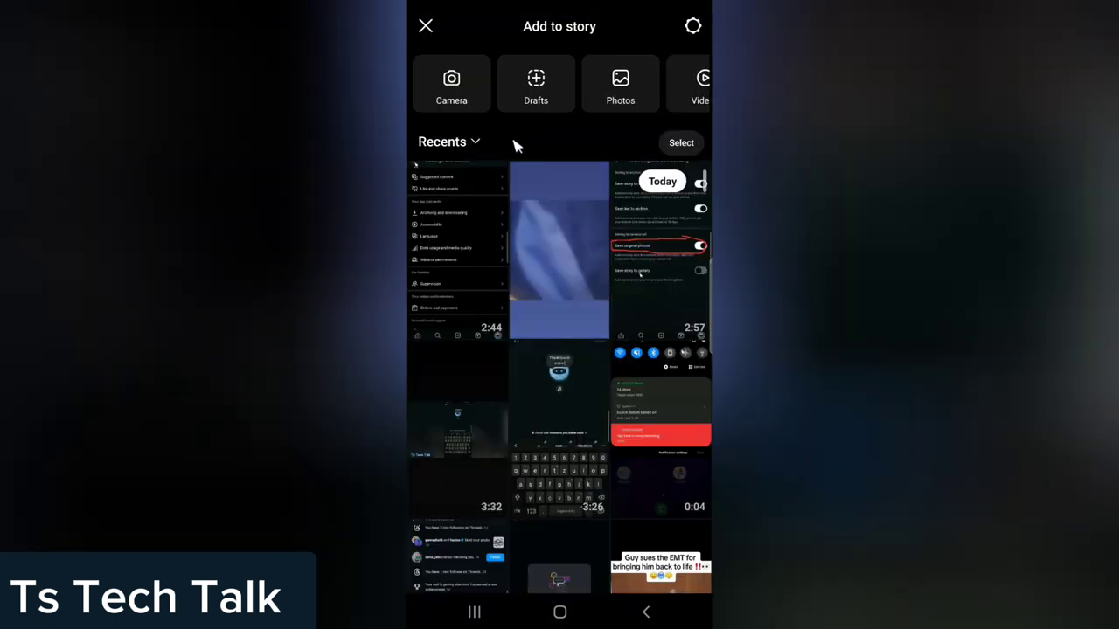
pyautogui.scroll(-10, 586, 269)
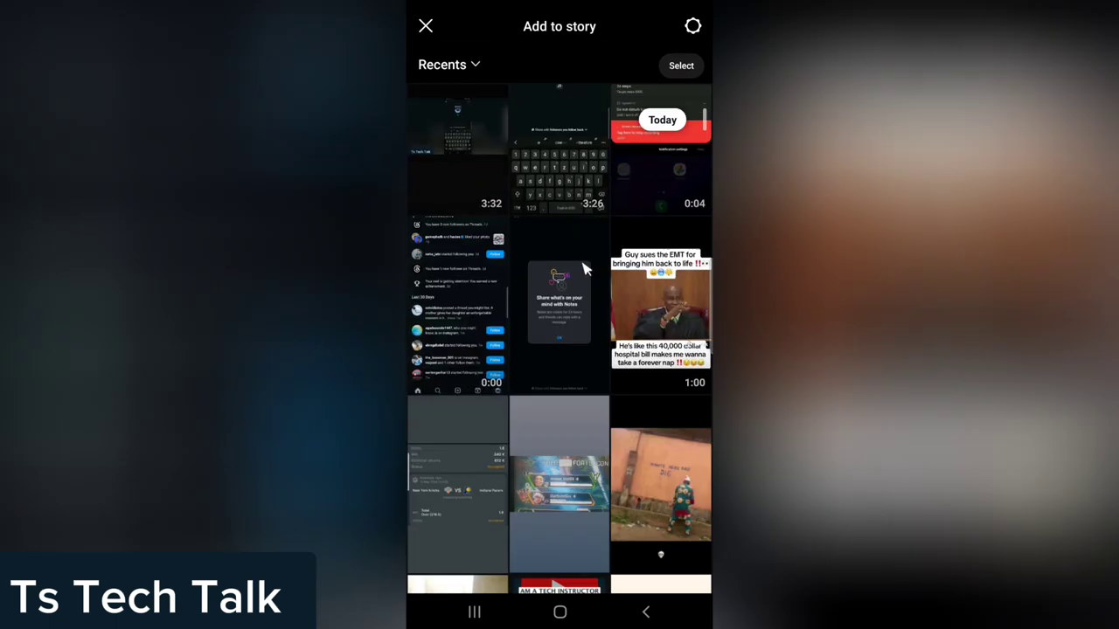
pyautogui.scroll(-5, 586, 270)
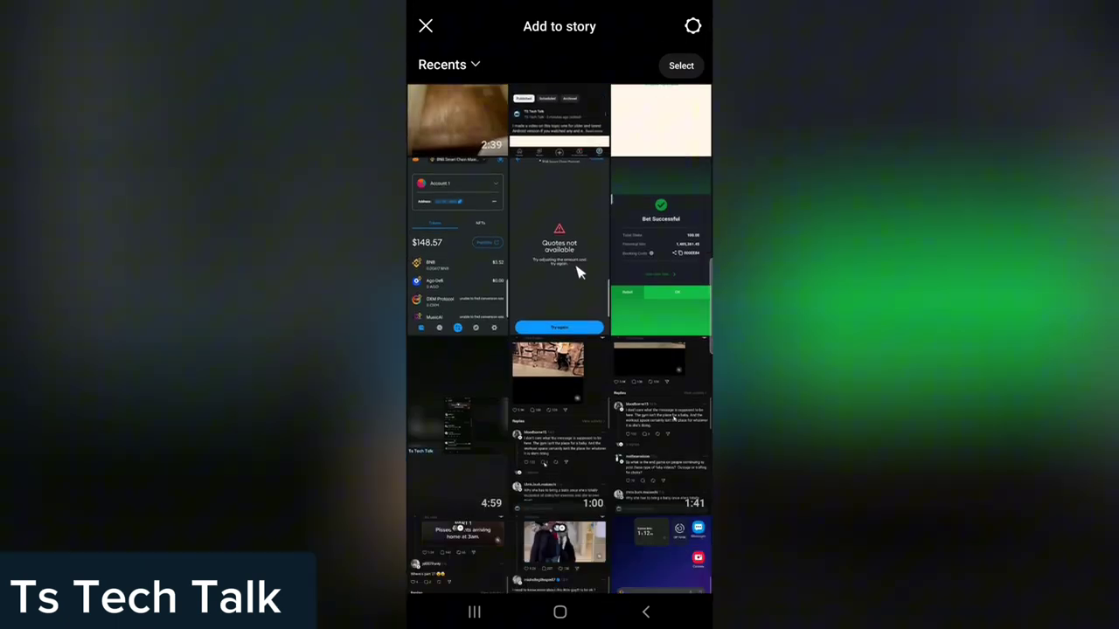
pyautogui.click(577, 273)
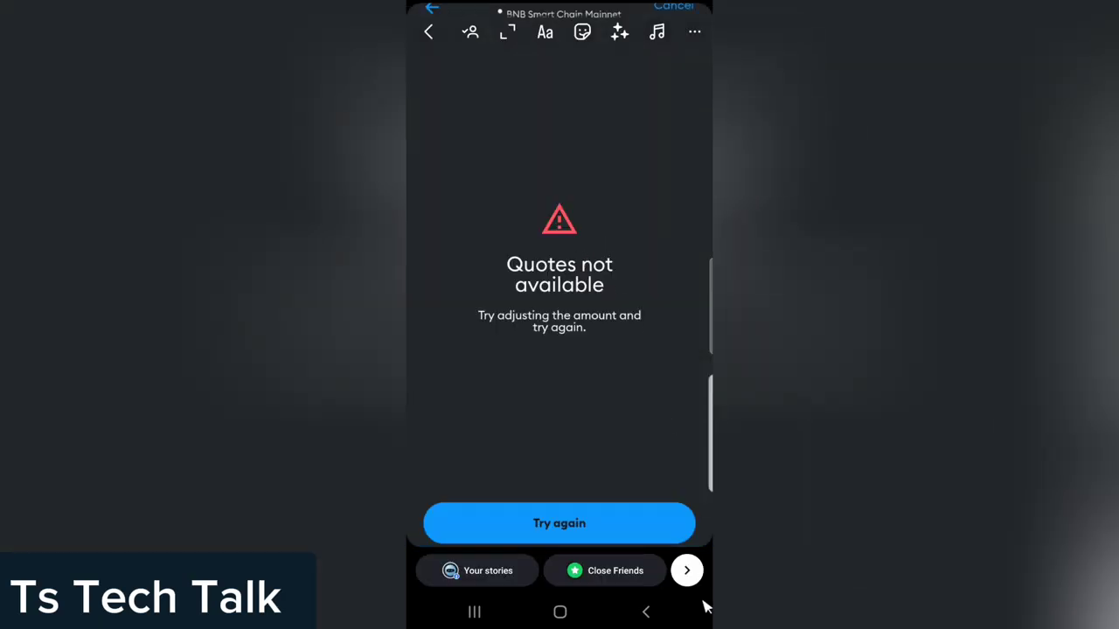
# Share the Quotes not available story and add it to the t highlight
pyautogui.click(687, 570)
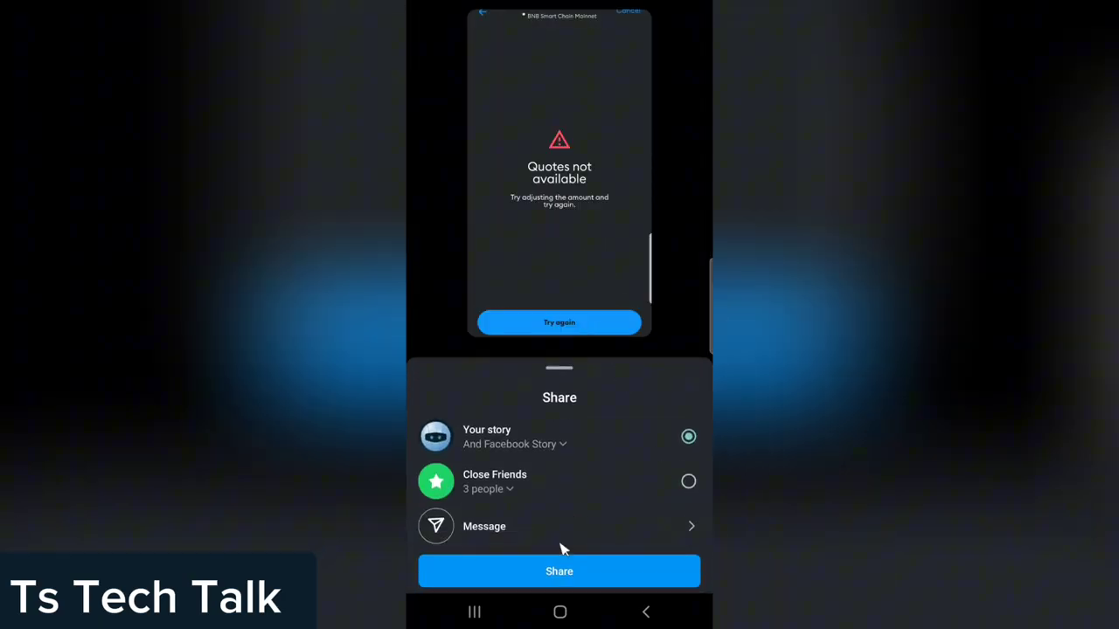
pyautogui.click(555, 572)
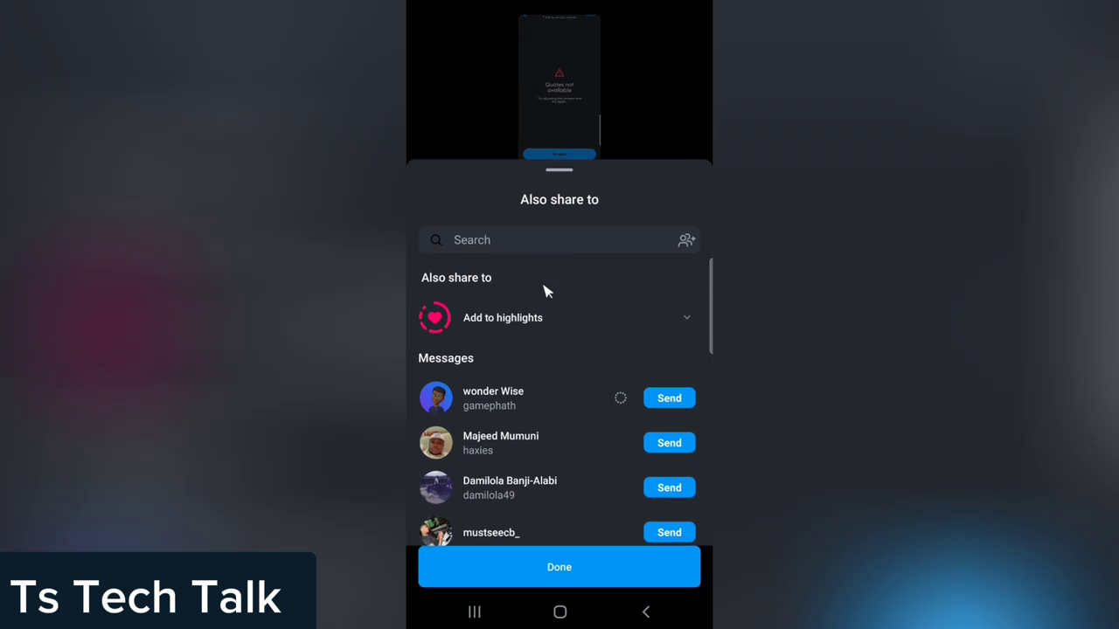
pyautogui.click(527, 323)
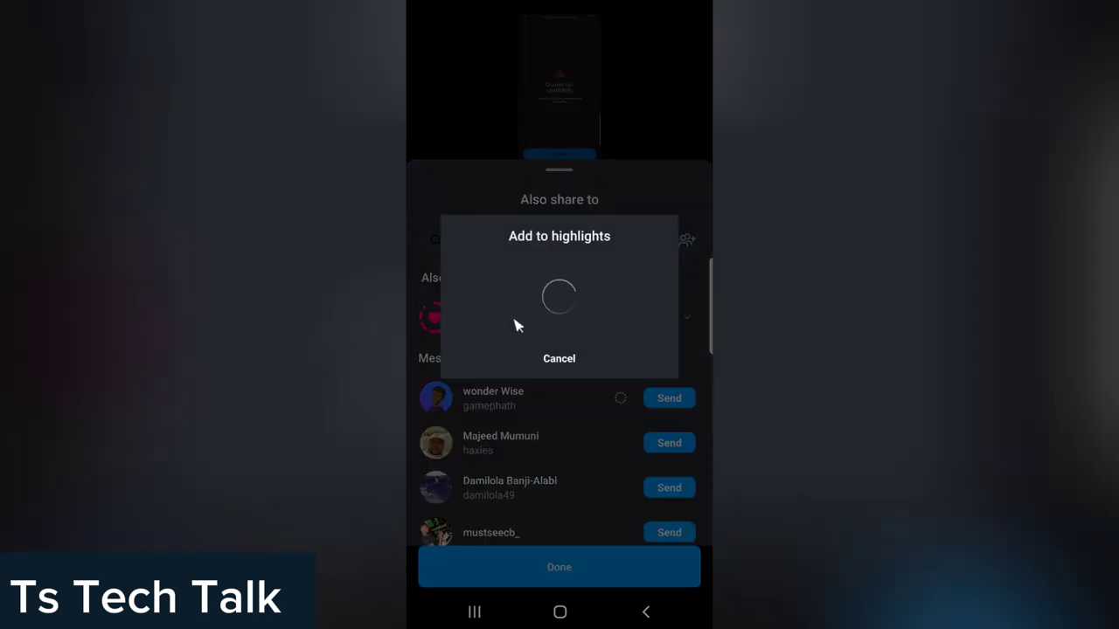
pyautogui.click(494, 301)
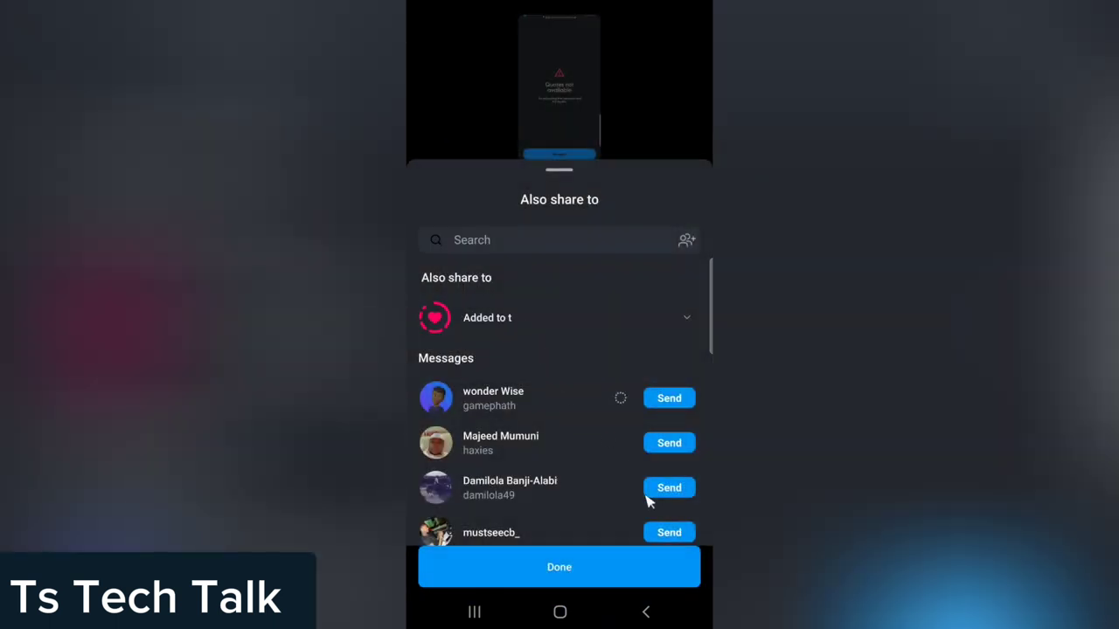
pyautogui.click(648, 582)
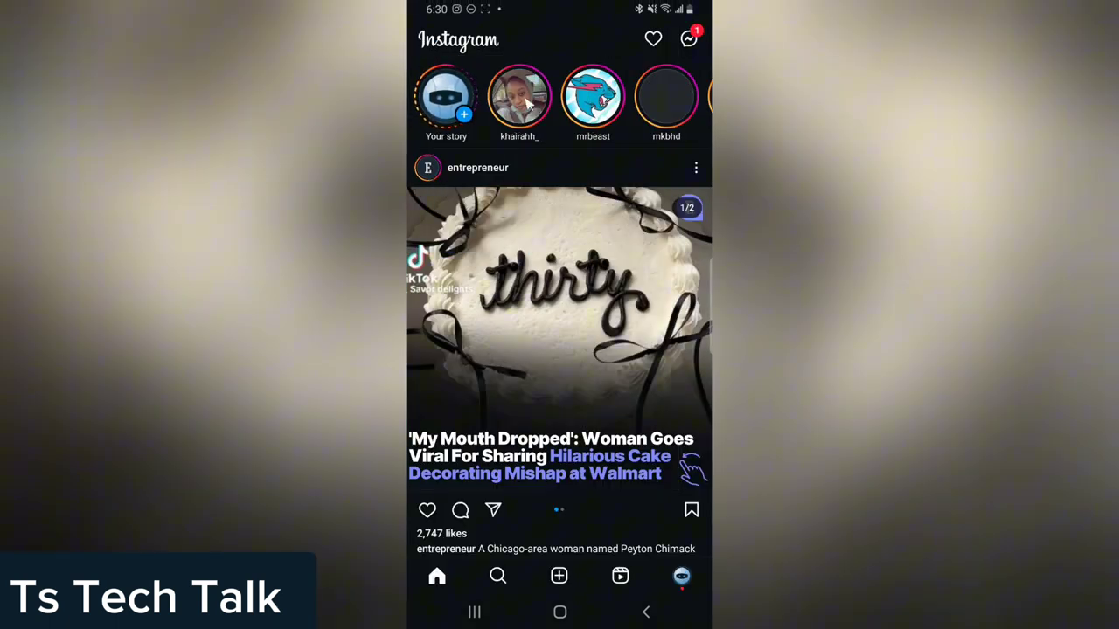
# Open your own profile, view your newly posted story, then close it to return
pyautogui.click(681, 576)
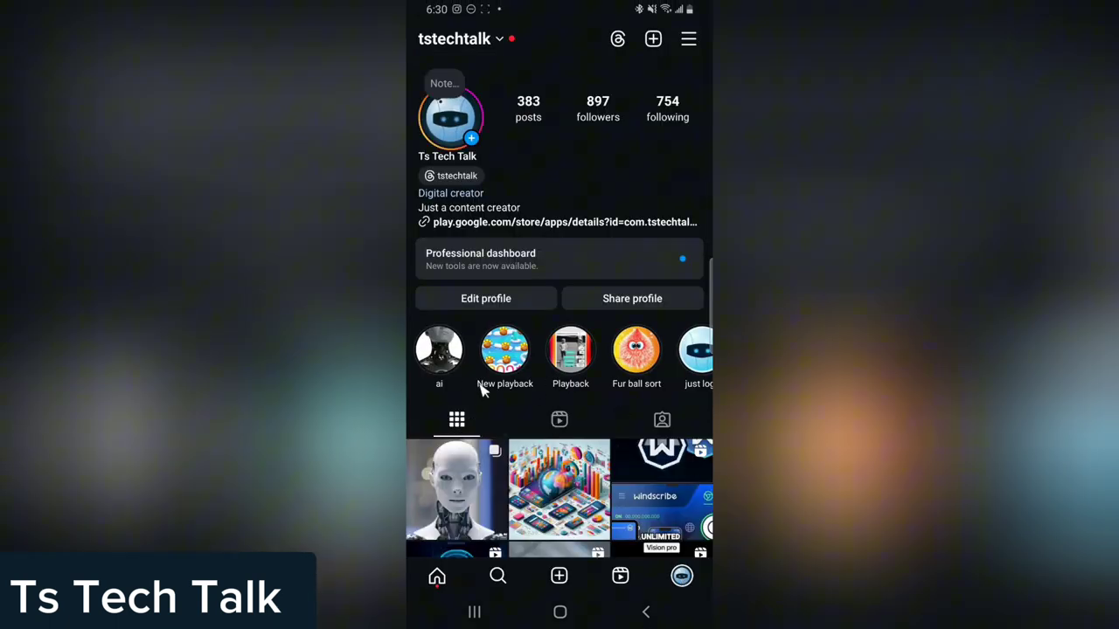
pyautogui.click(462, 116)
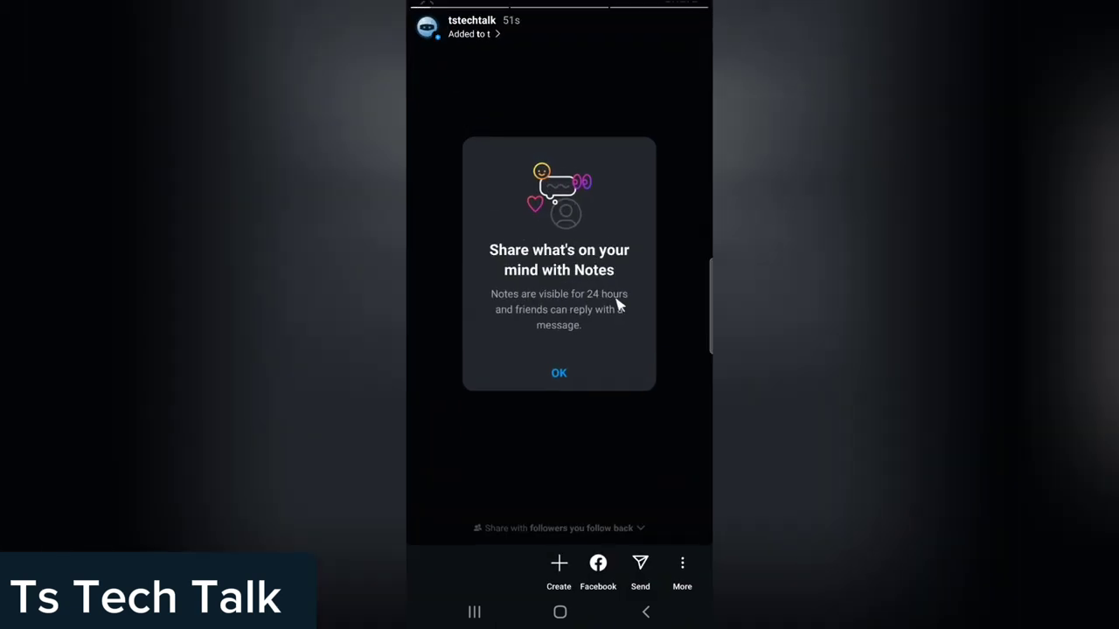
pyautogui.press('Escape')
pyautogui.press('Escape')
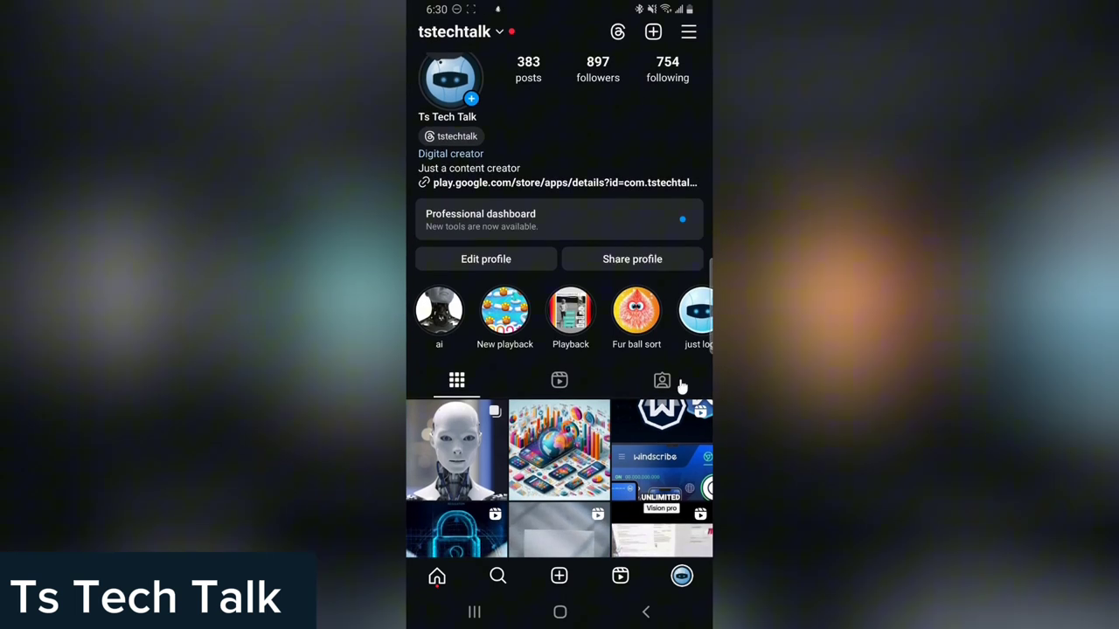
pyautogui.hscroll(10, 682, 388)
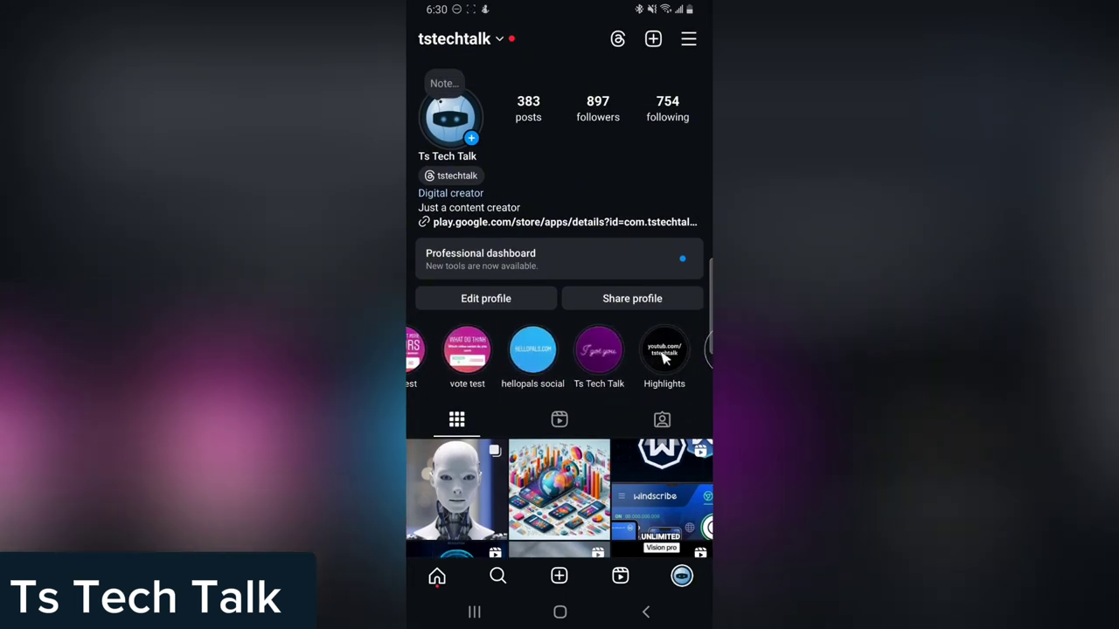
pyautogui.hscroll(-1, 668, 376)
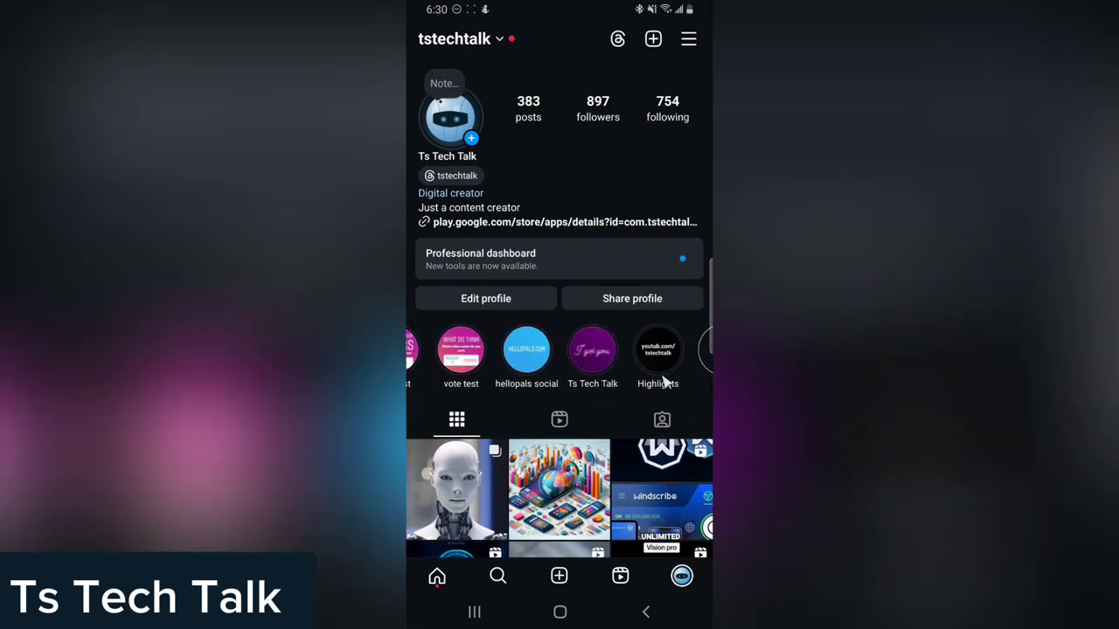
pyautogui.scroll(-1, 559, 394)
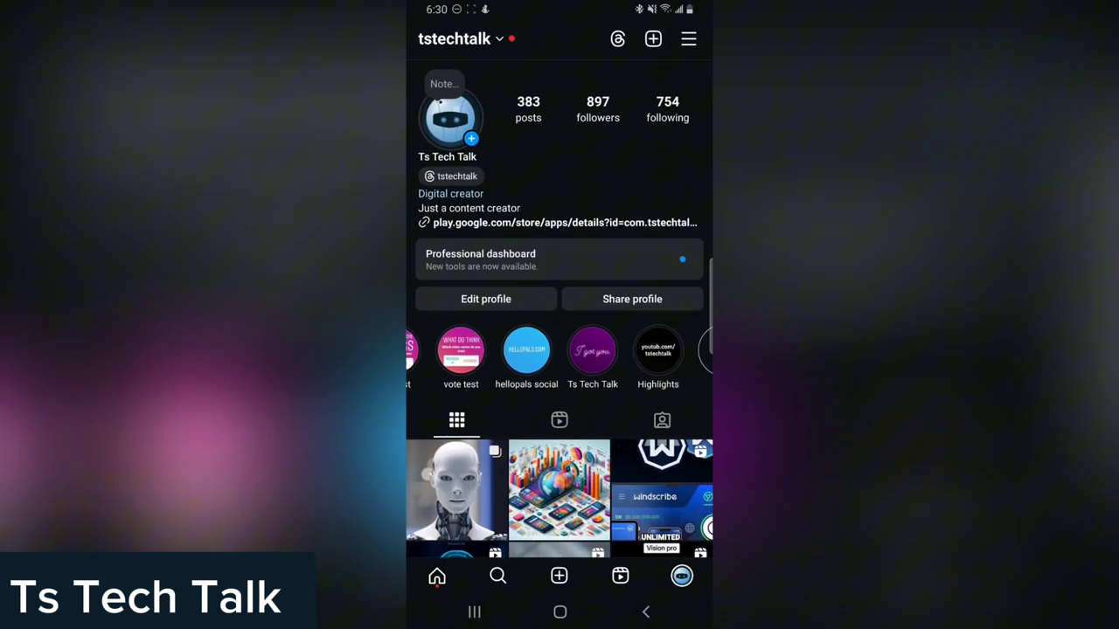
pyautogui.scroll(-1, 559, 393)
pyautogui.moveTo(612, 312); pyautogui.dragTo(565, 312)
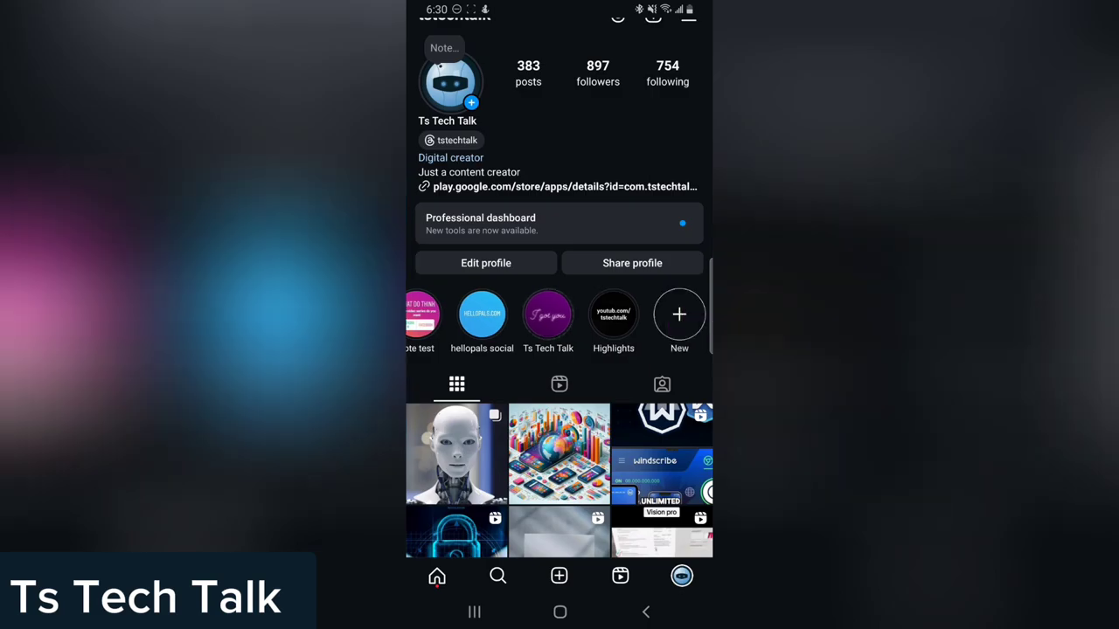
pyautogui.click(545, 312)
pyautogui.hscroll(-10, 559, 319)
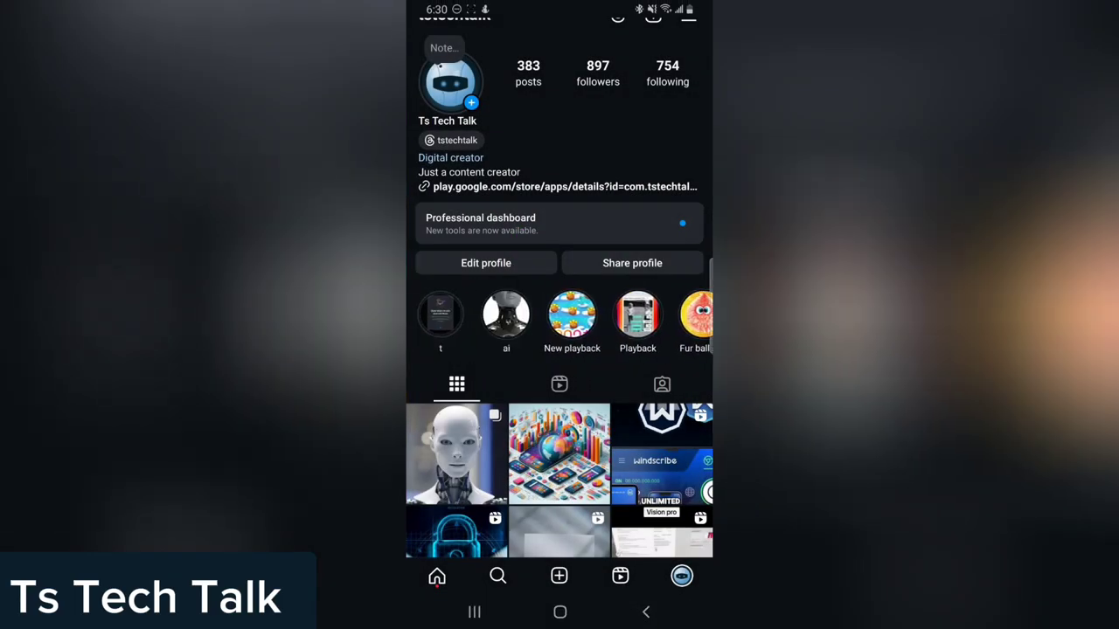
pyautogui.click(440, 315)
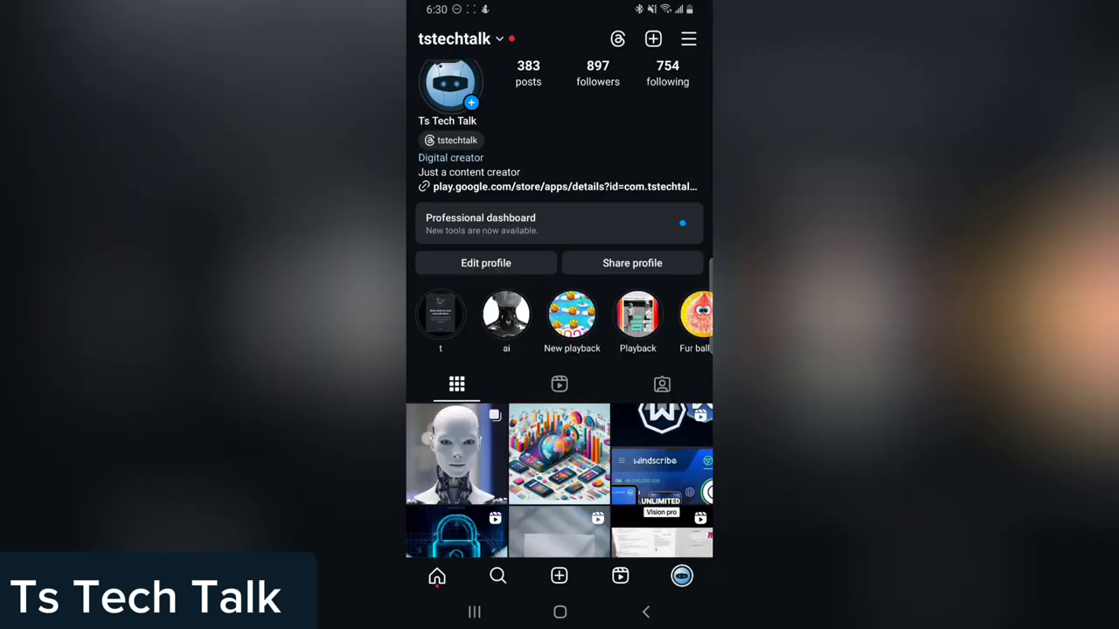
pyautogui.click(440, 315)
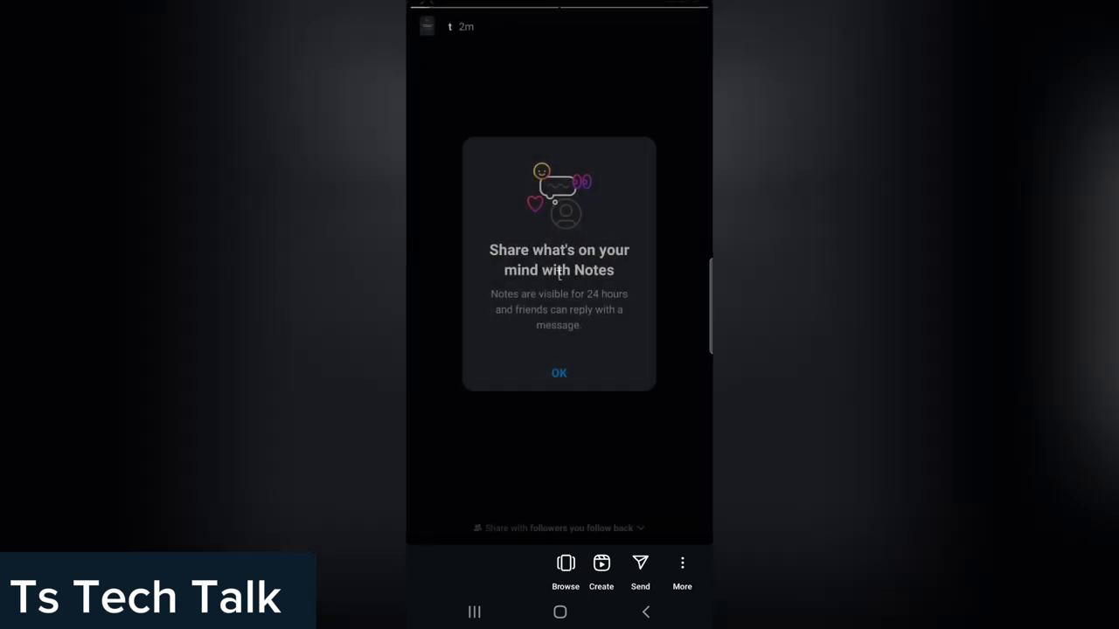
# Remove the currently shown photo from the t highlight
pyautogui.click(682, 570)
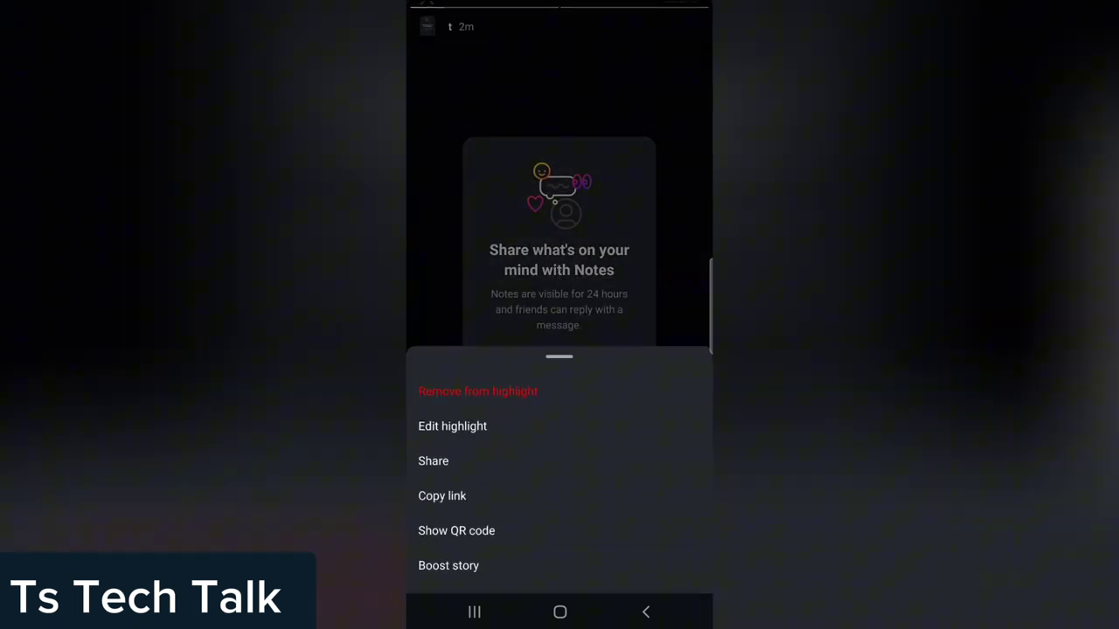
pyautogui.click(478, 390)
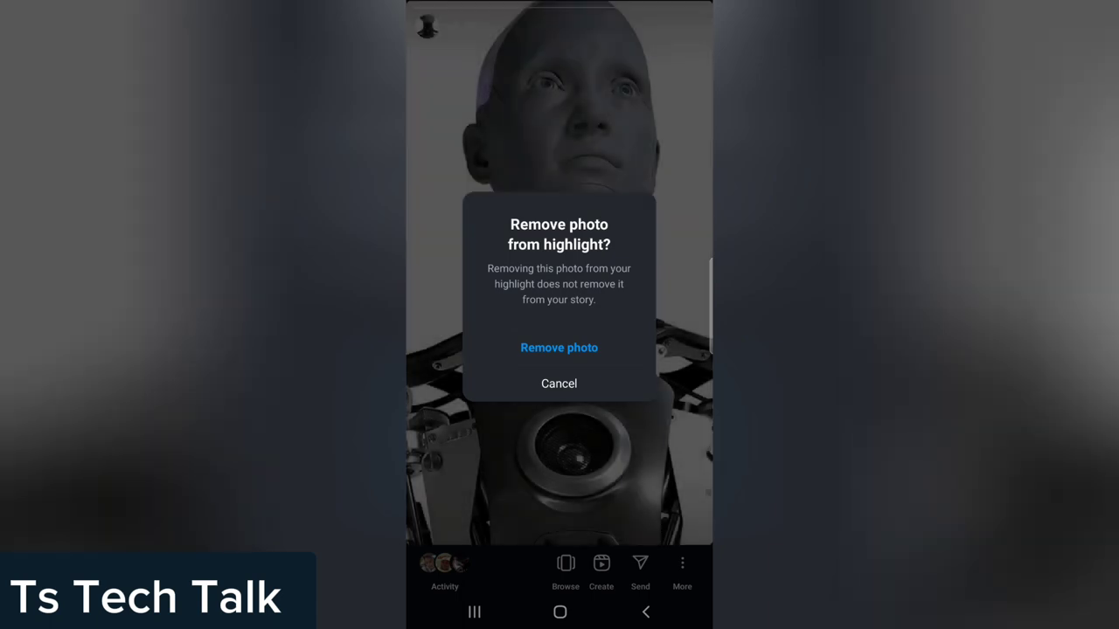
pyautogui.click(559, 347)
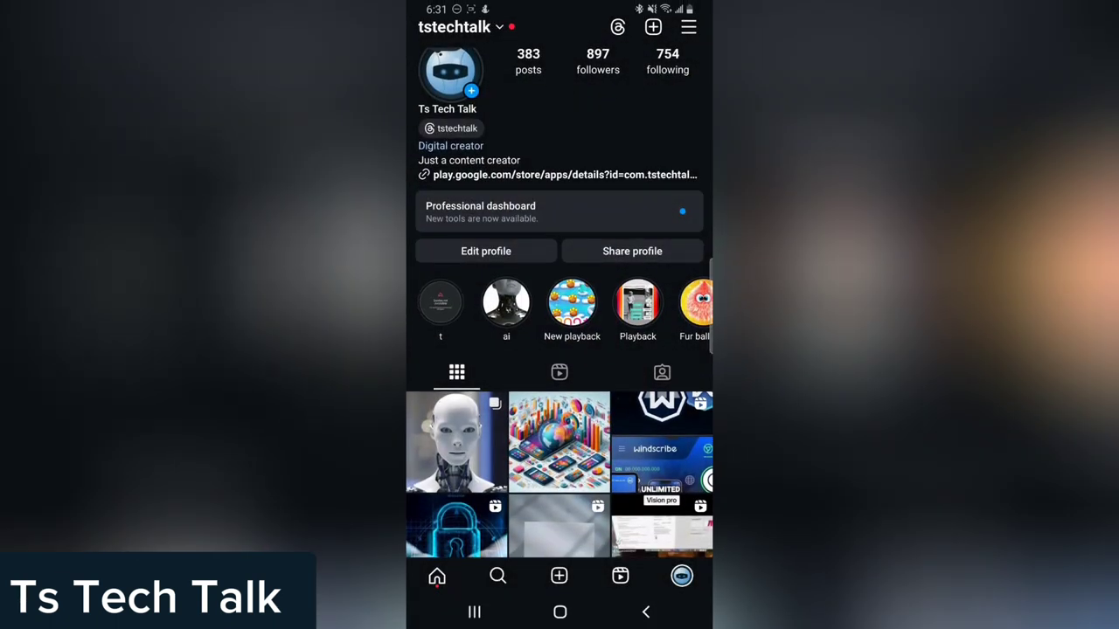
# Remove the Quotes not available story from highlight t and return to the profile top
pyautogui.click(440, 301)
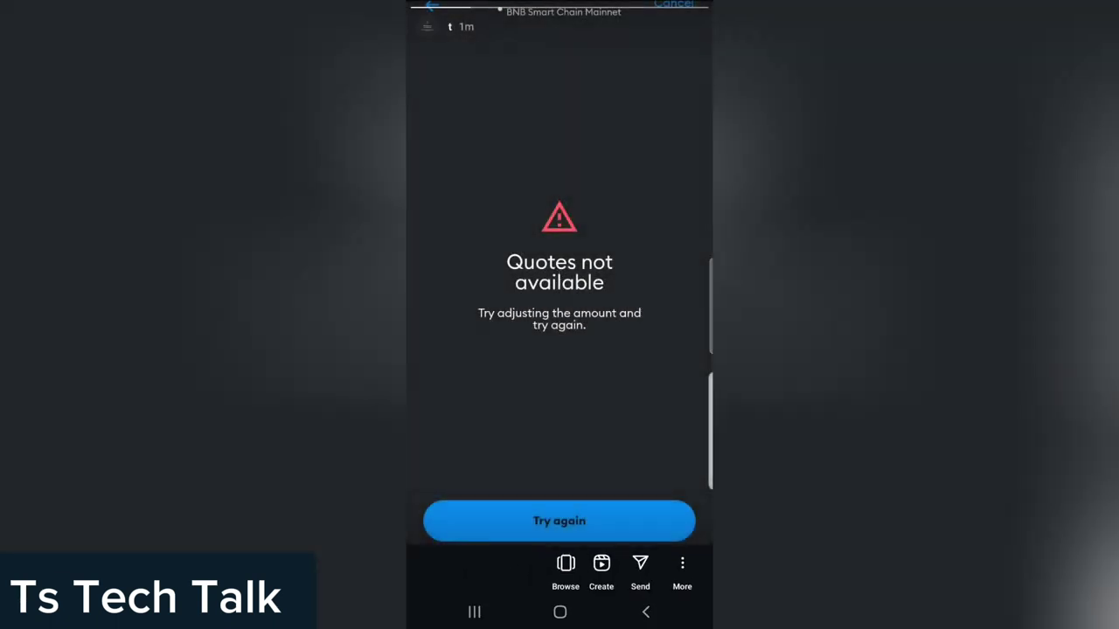
pyautogui.click(682, 565)
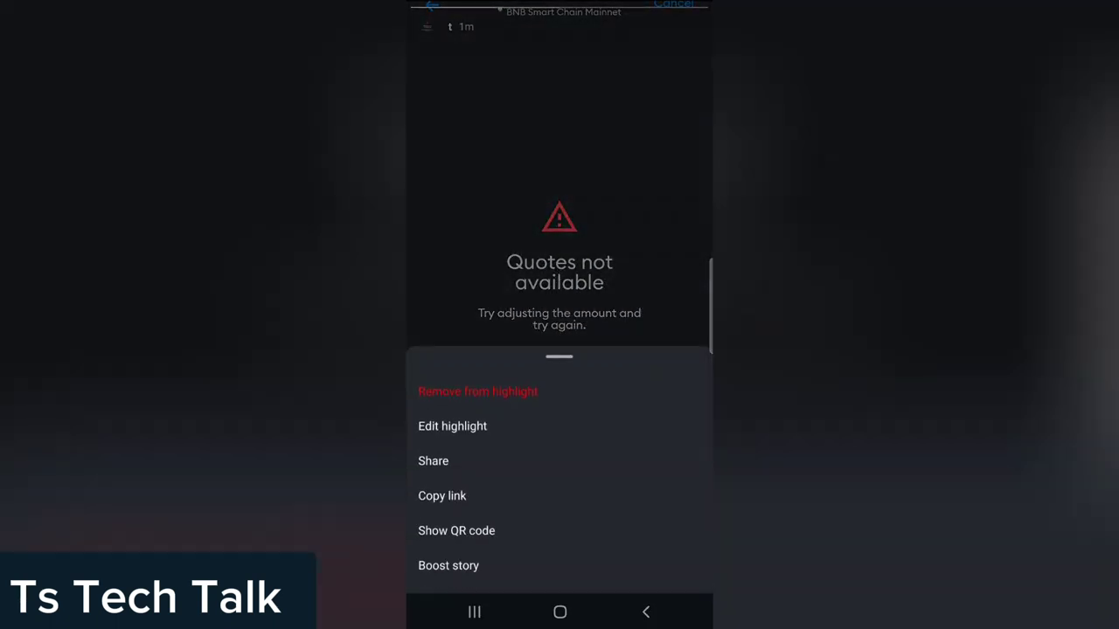
pyautogui.click(477, 391)
pyautogui.click(559, 347)
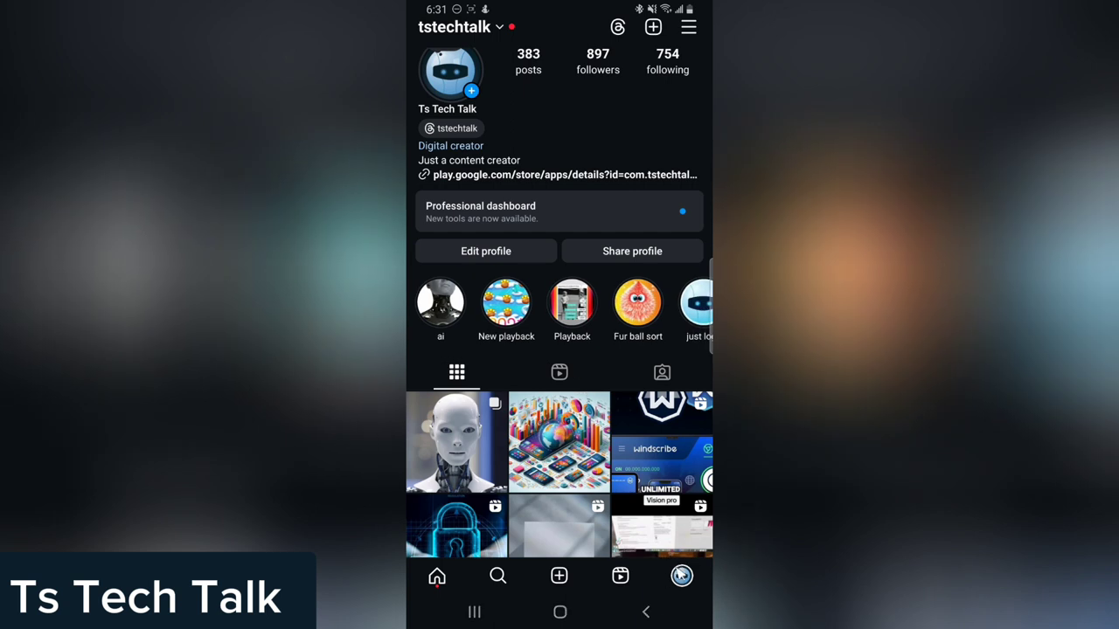
pyautogui.click(680, 577)
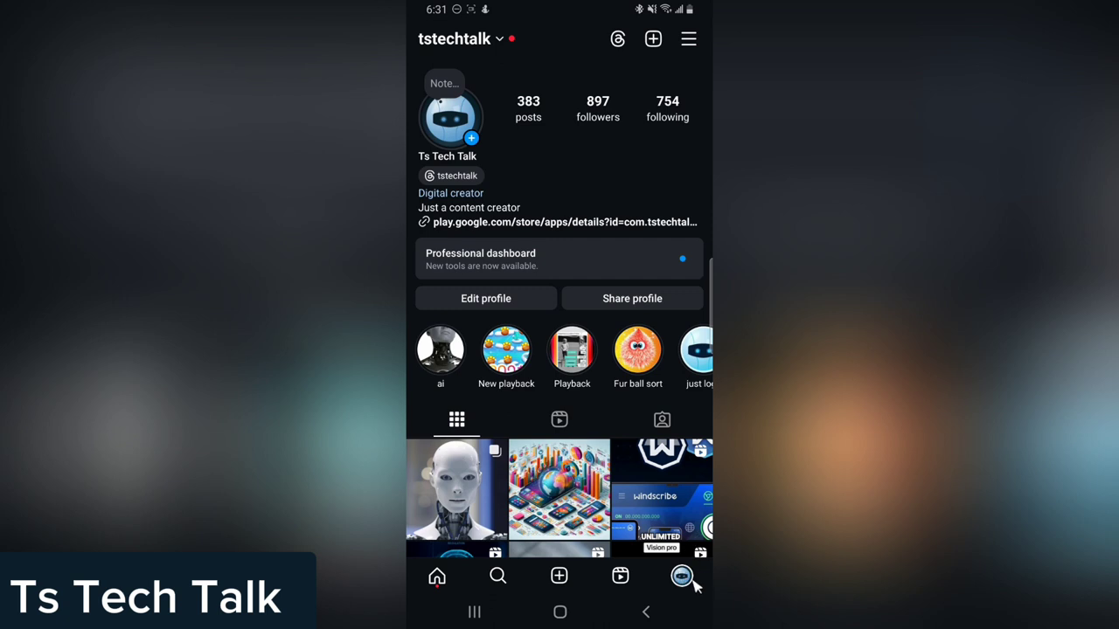
pyautogui.click(691, 39)
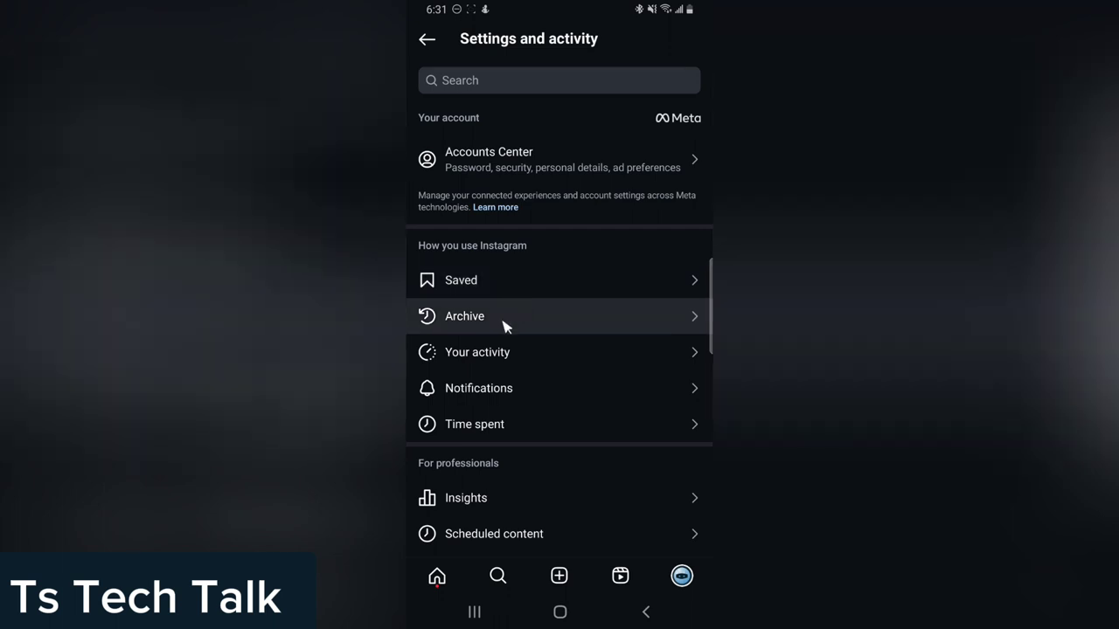
pyautogui.click(505, 326)
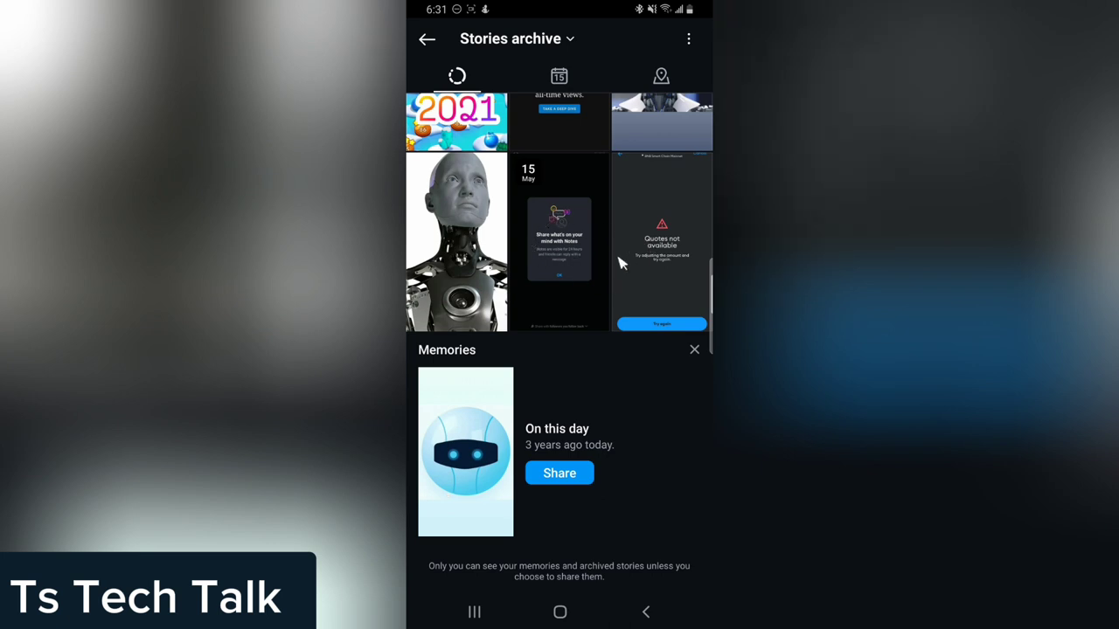
pyautogui.click(589, 290)
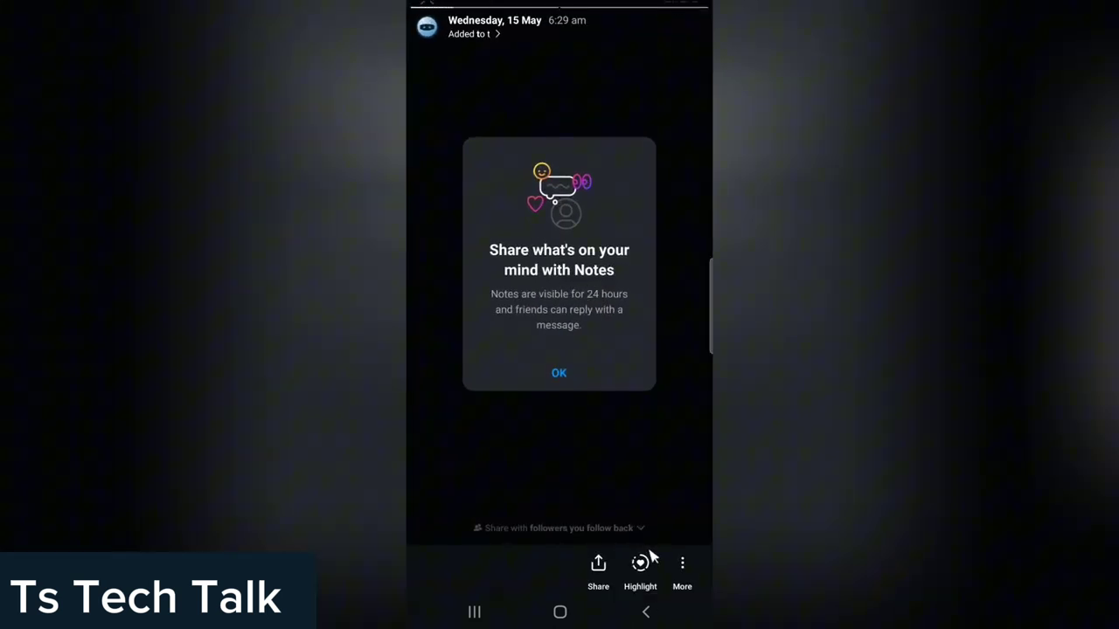
pyautogui.click(680, 568)
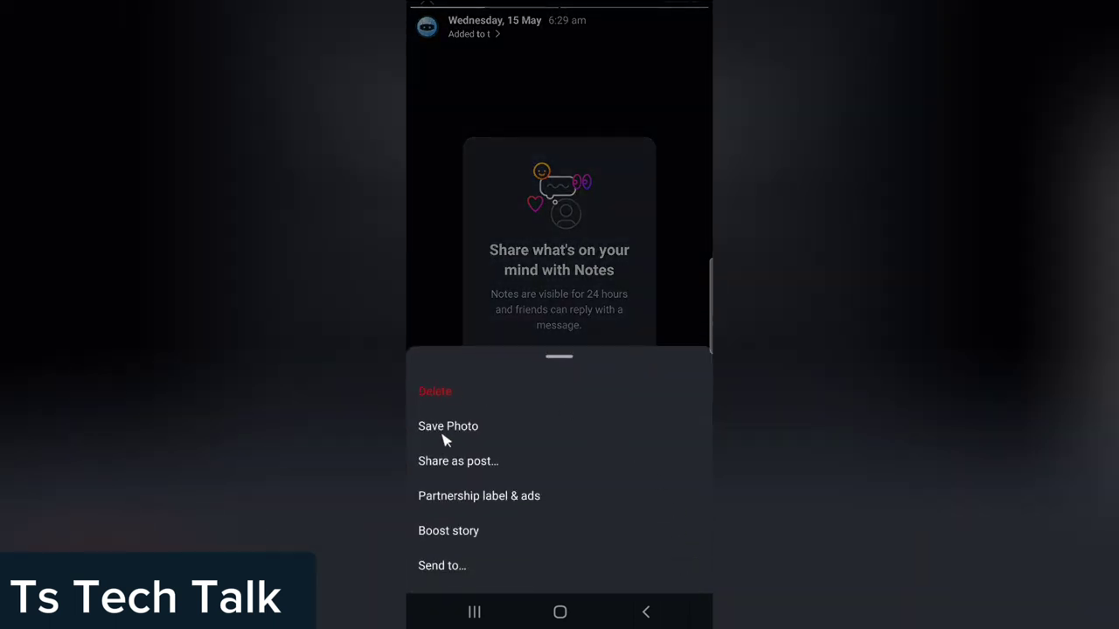
pyautogui.click(489, 201)
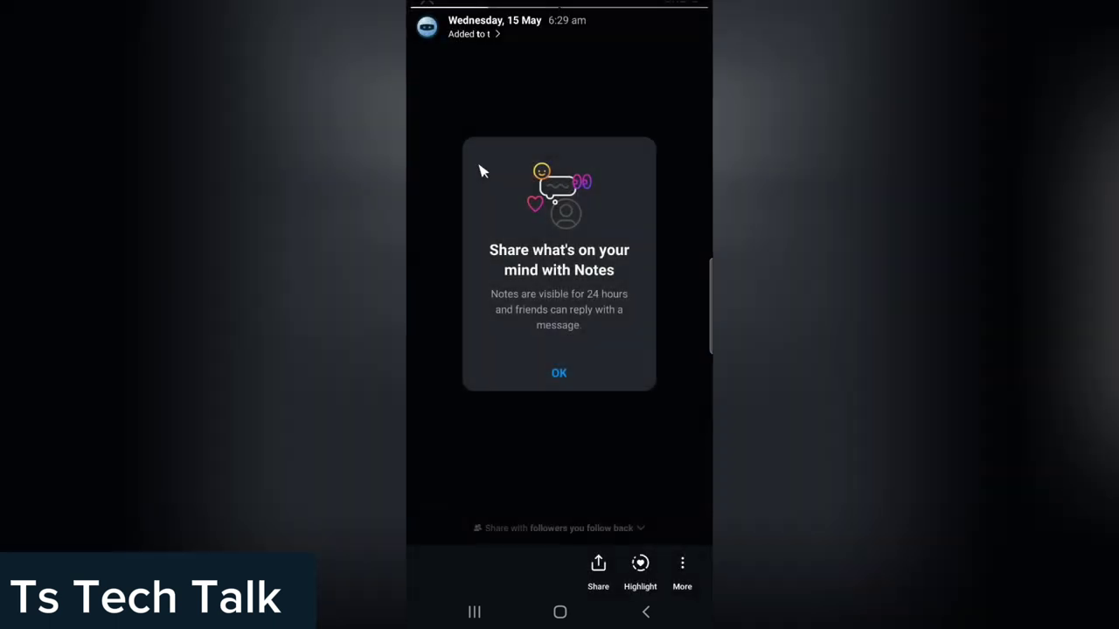
pyautogui.click(674, 350)
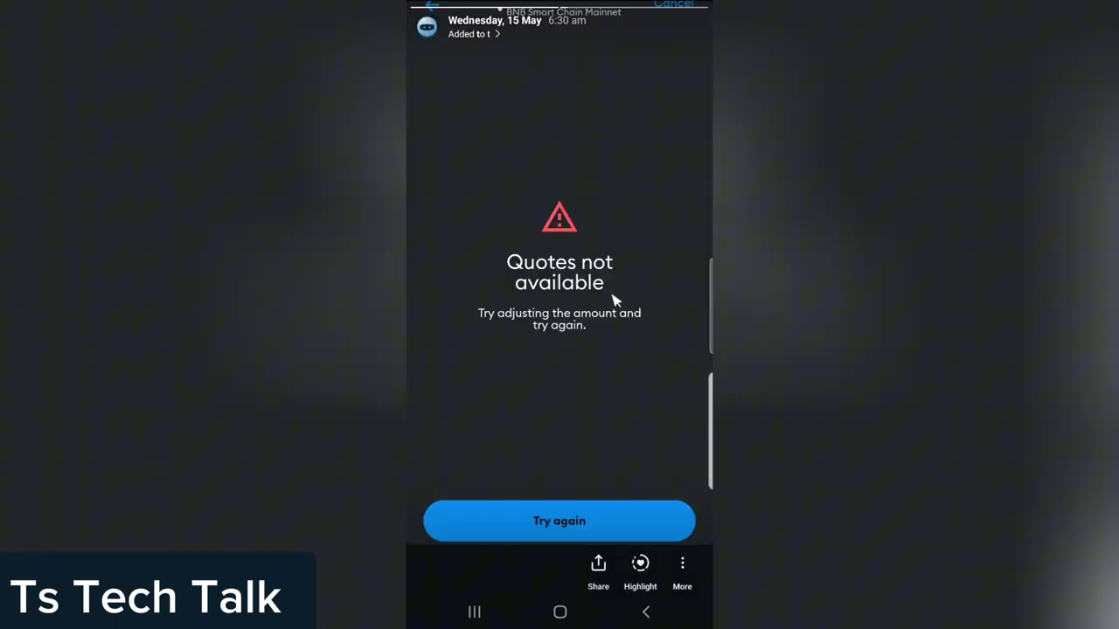
pyautogui.click(682, 568)
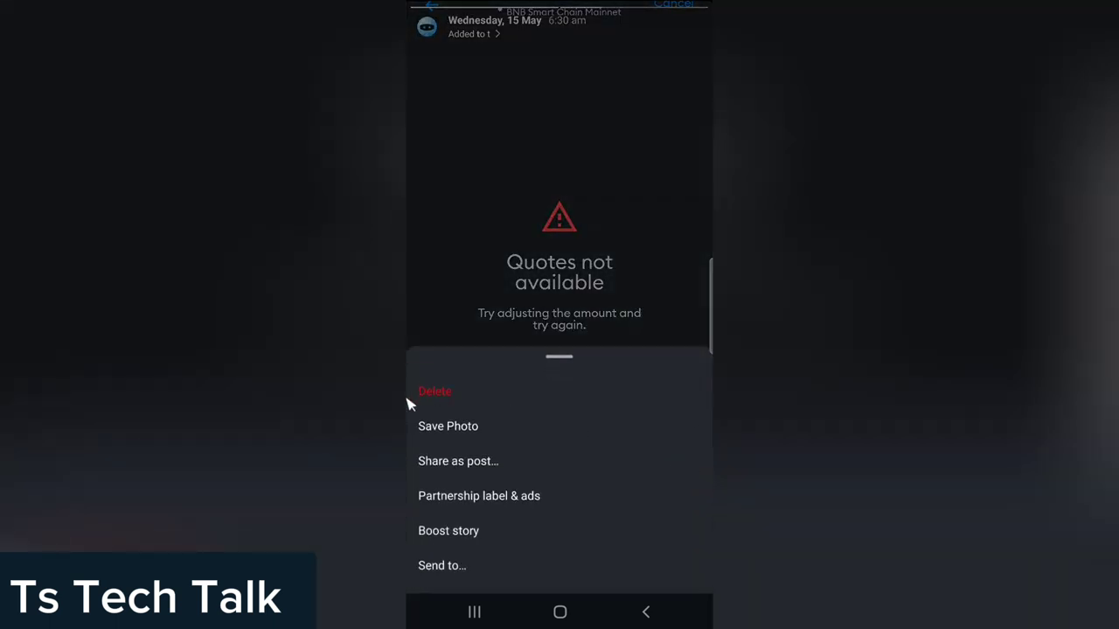
pyautogui.click(507, 259)
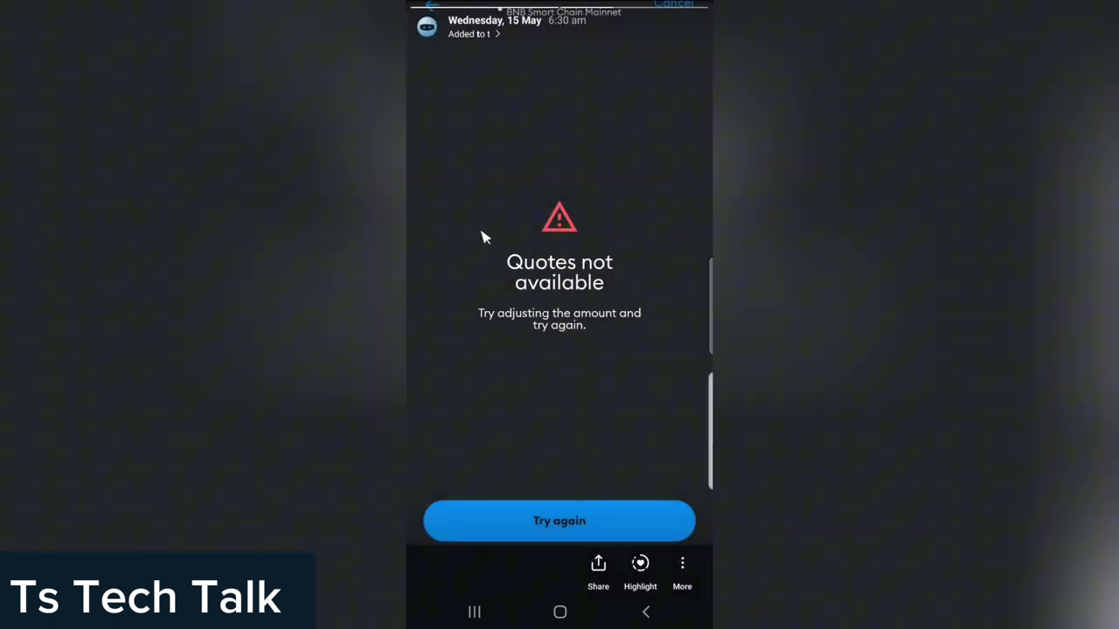
pyautogui.click(648, 614)
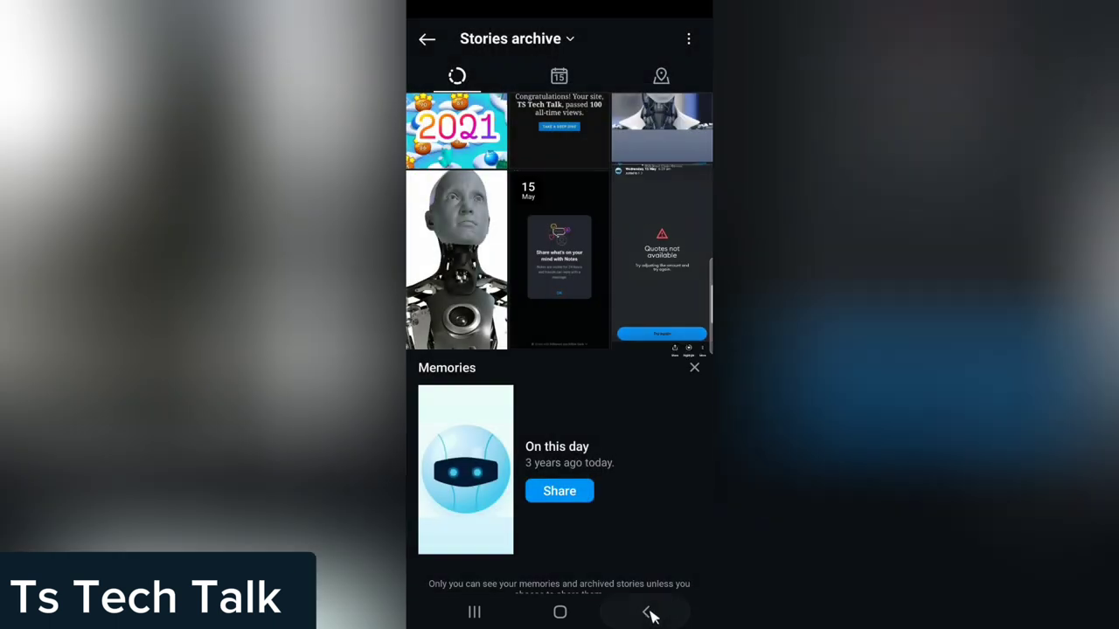
pyautogui.click(428, 42)
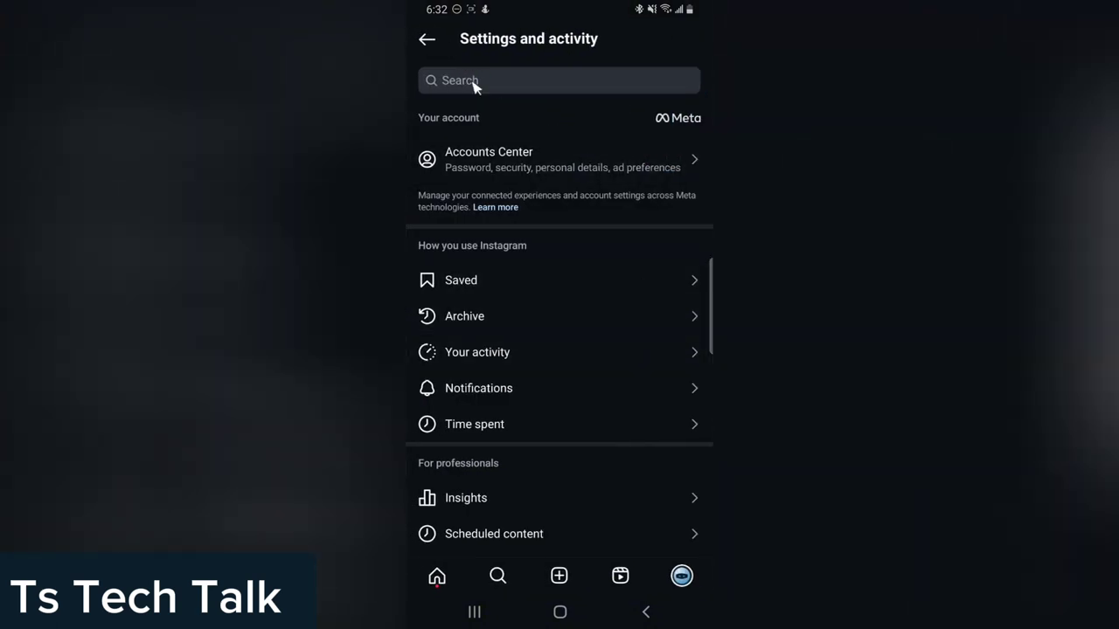
pyautogui.click(428, 40)
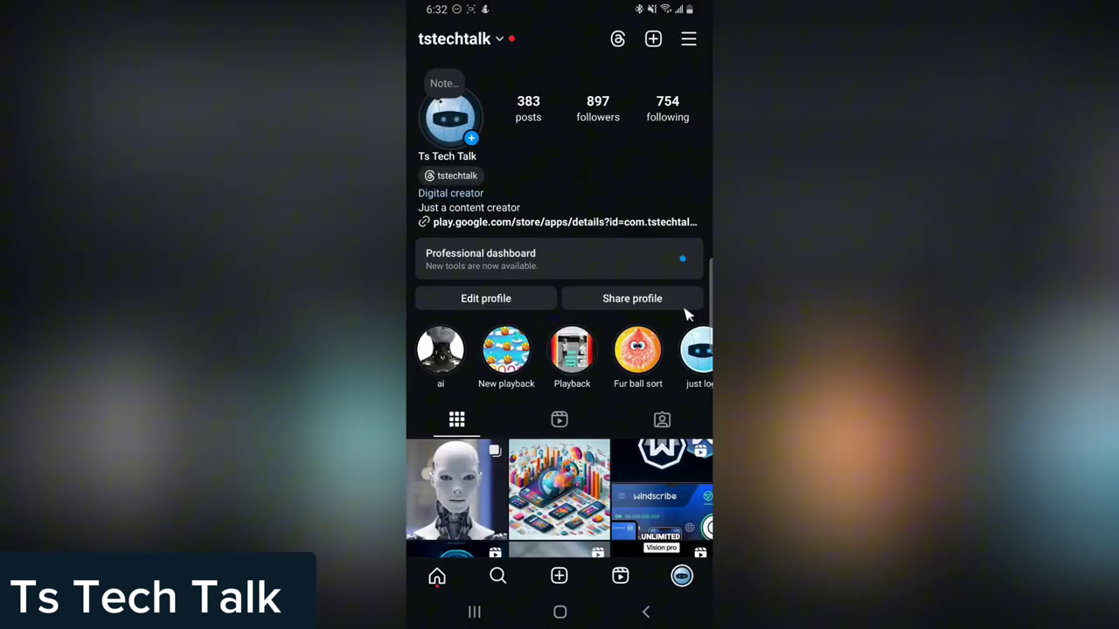
# Create highlight 'z' from the 15 May Notes and Quotes not available stories, declining the reel suggestion
pyautogui.hscroll(2, 694, 337)
pyautogui.click(681, 356)
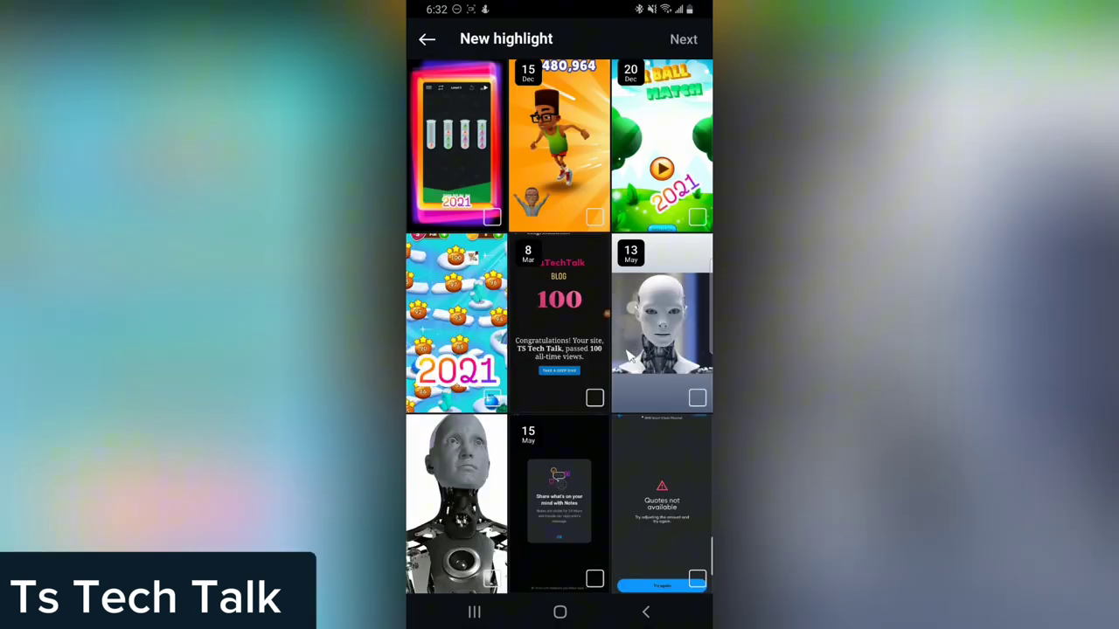
pyautogui.click(564, 447)
pyautogui.click(673, 476)
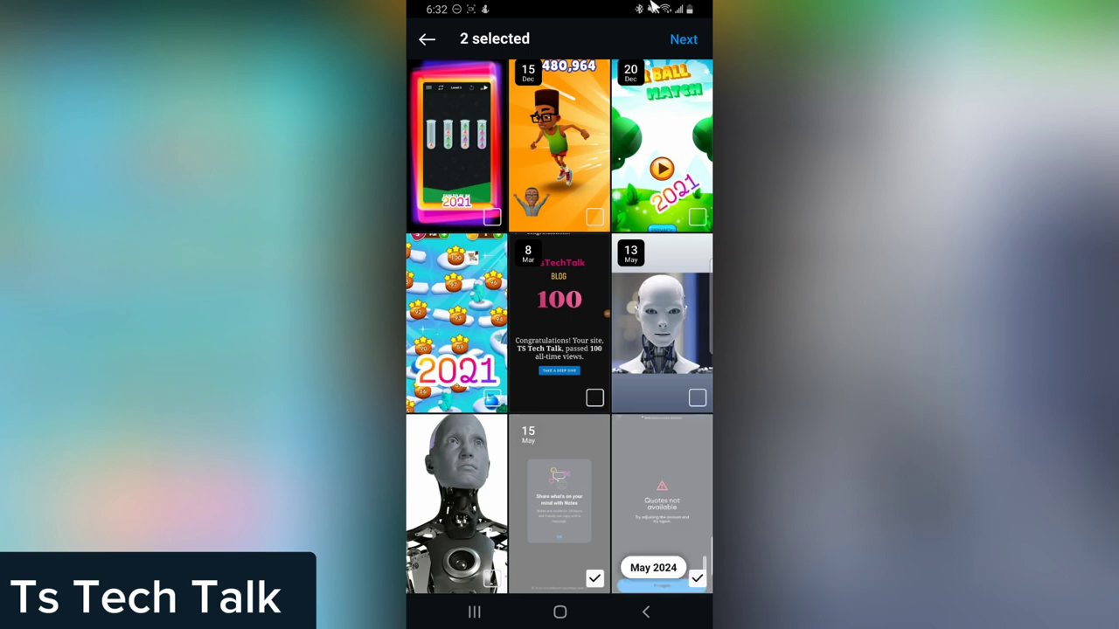
pyautogui.click(685, 41)
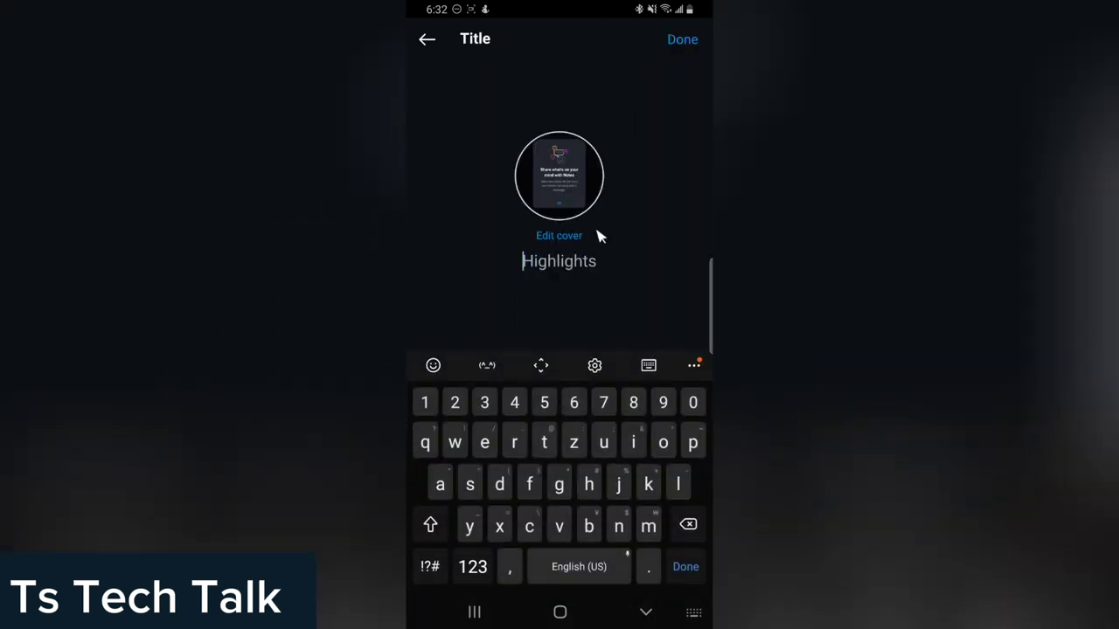
pyautogui.click(589, 452)
pyautogui.click(689, 43)
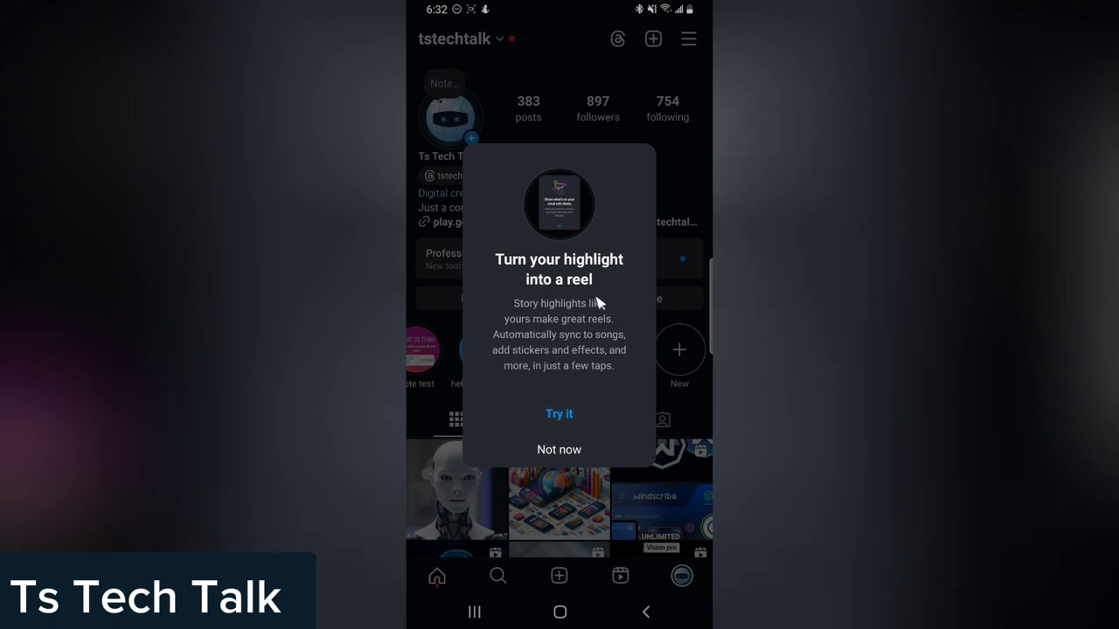
pyautogui.click(573, 460)
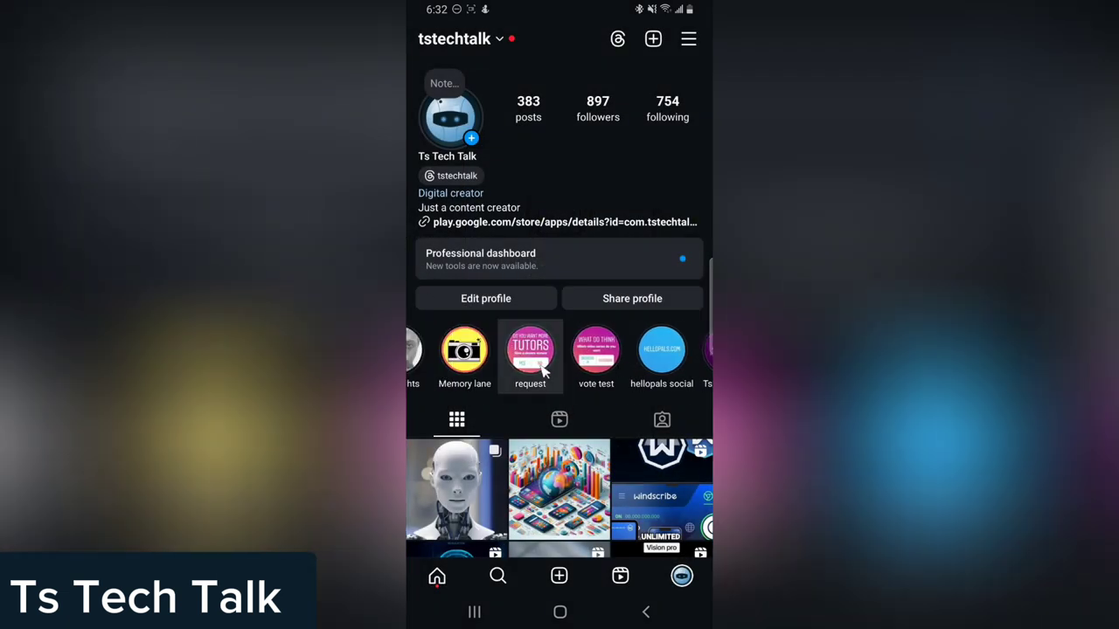
pyautogui.moveTo(542, 372); pyautogui.dragTo(682, 371)
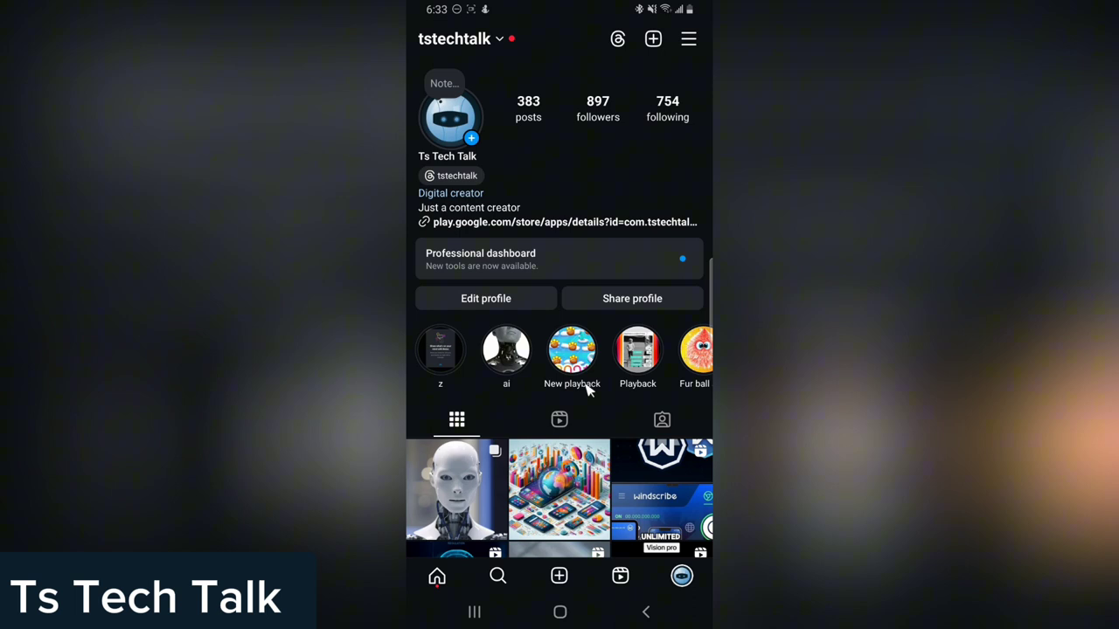
pyautogui.click(451, 128)
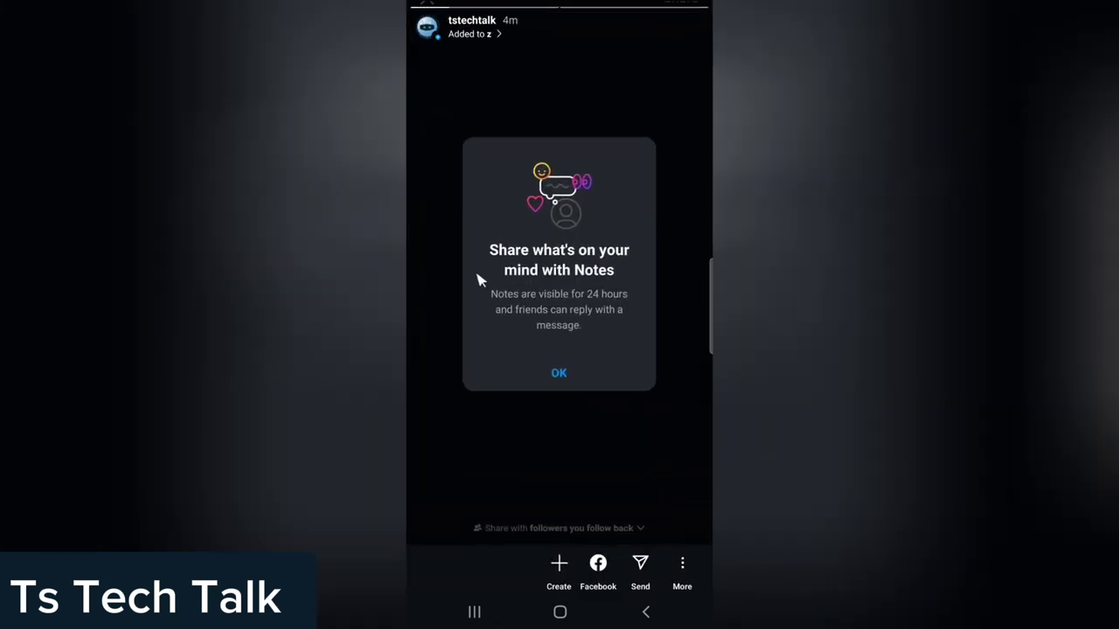
pyautogui.moveTo(472, 298); pyautogui.dragTo(554, 531)
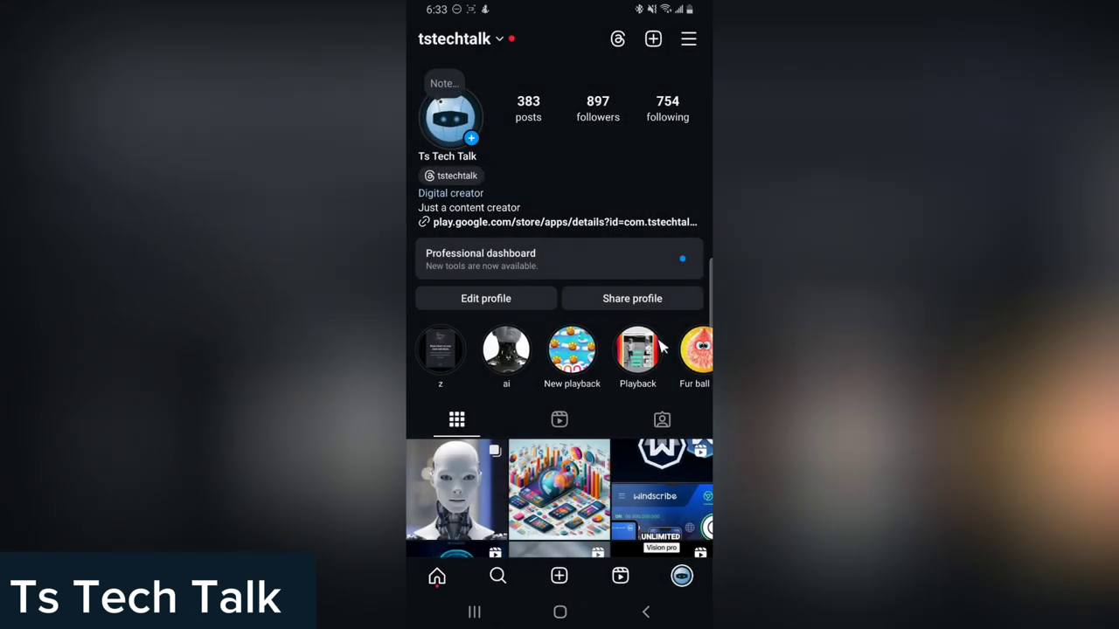